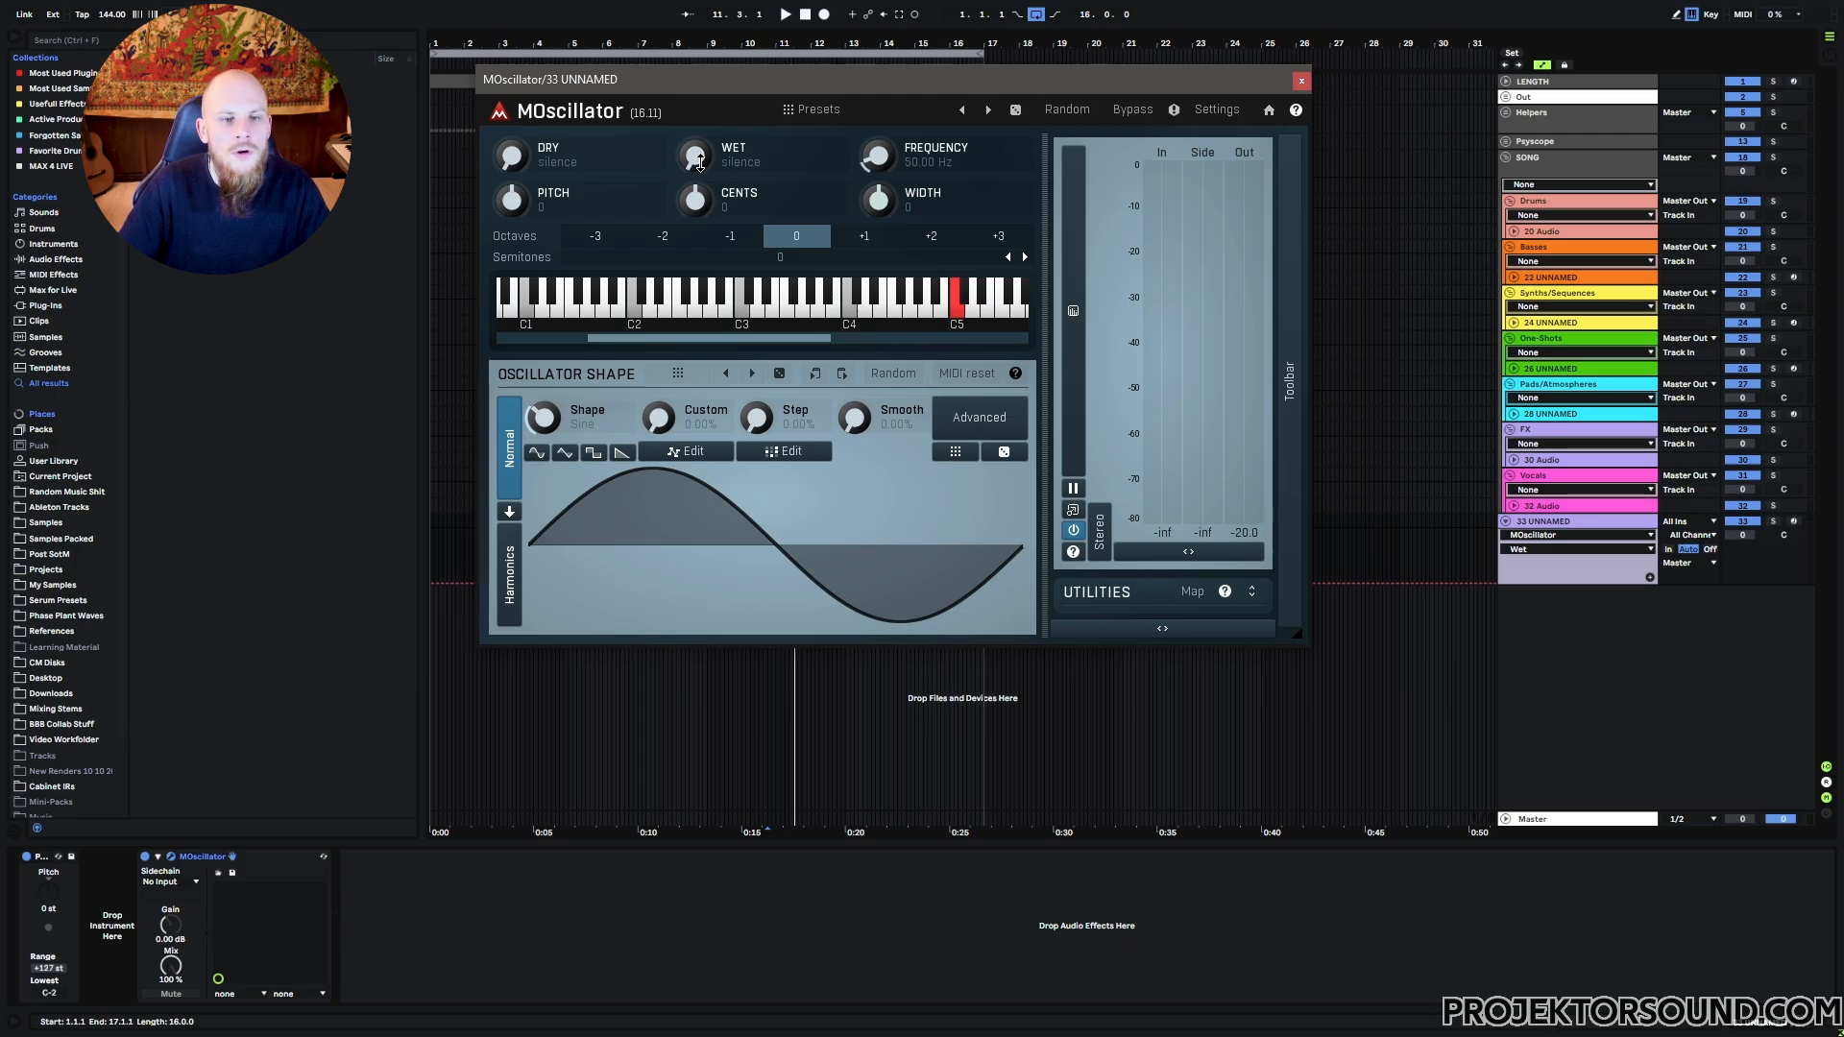
Add a Utility after MOscillator and turn its output gain down to -inf dB.
mouse_move(704, 161)
mouse_down()
mouse_move(703, 131)
mouse_move(704, 165)
mouse_up()
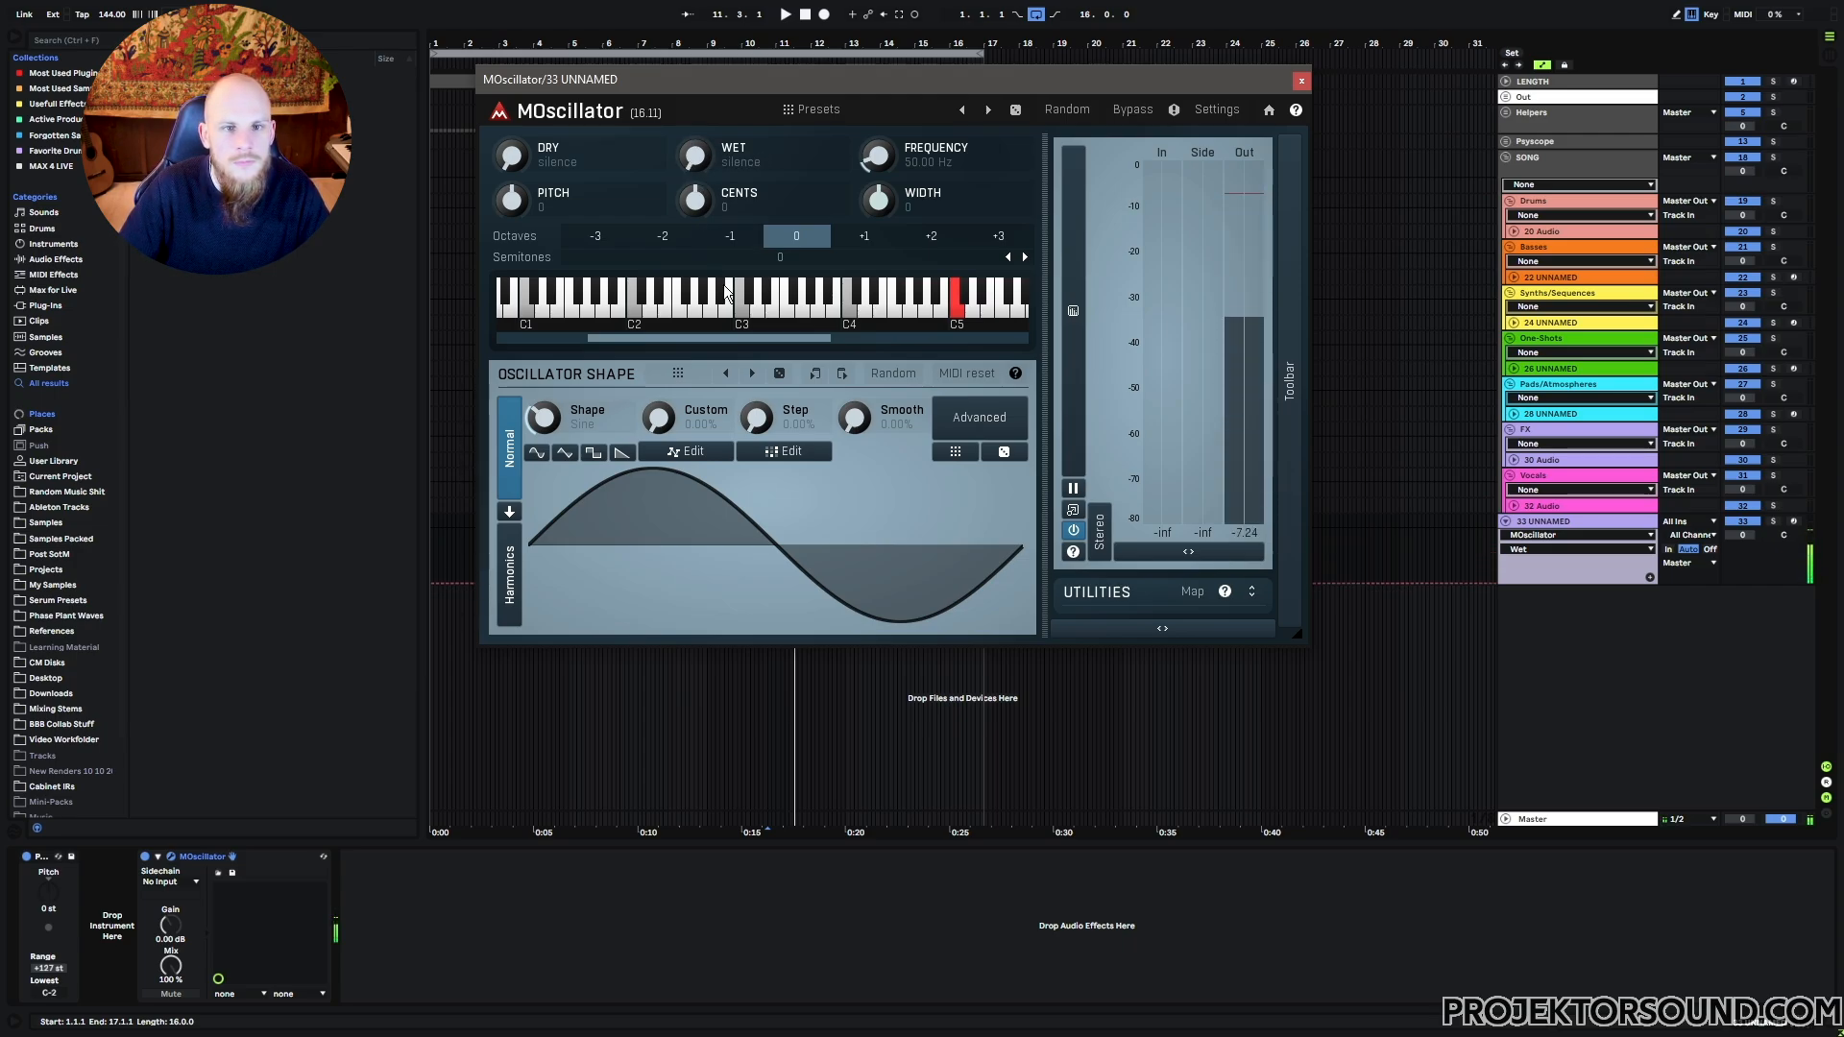
right_click(549, 948)
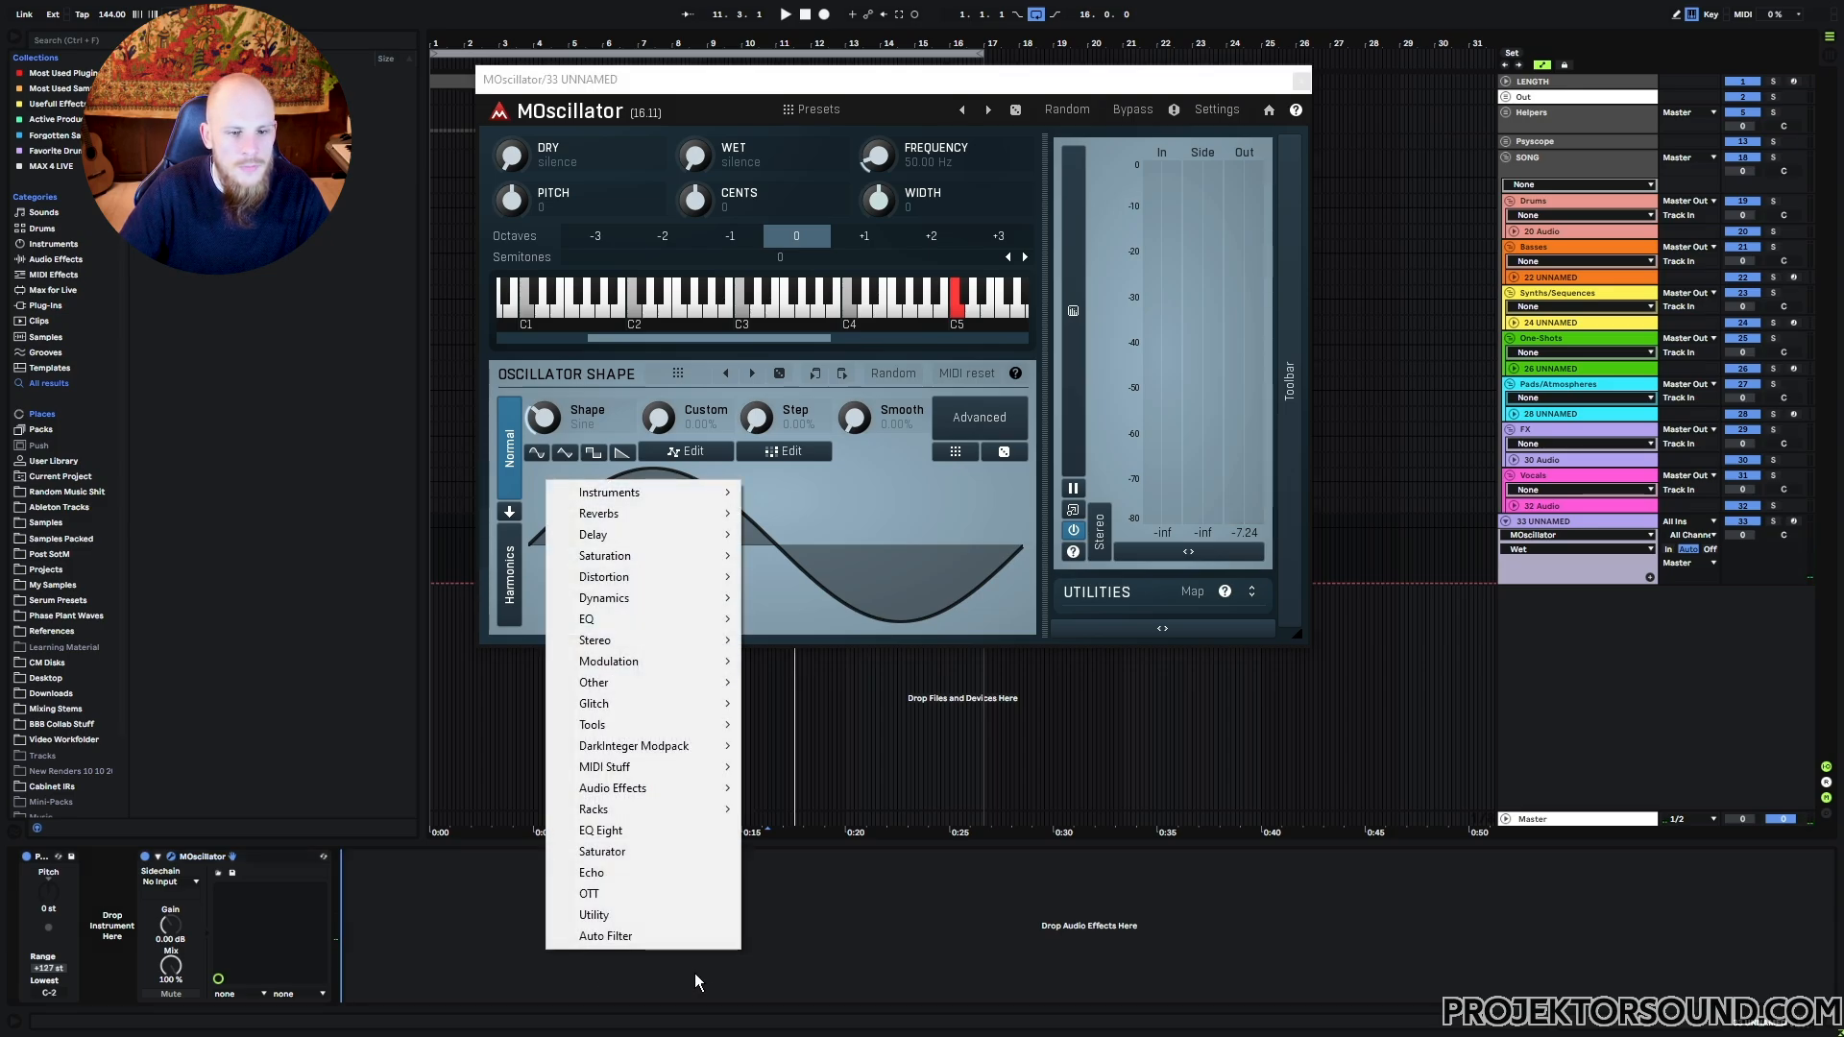
click(621, 910)
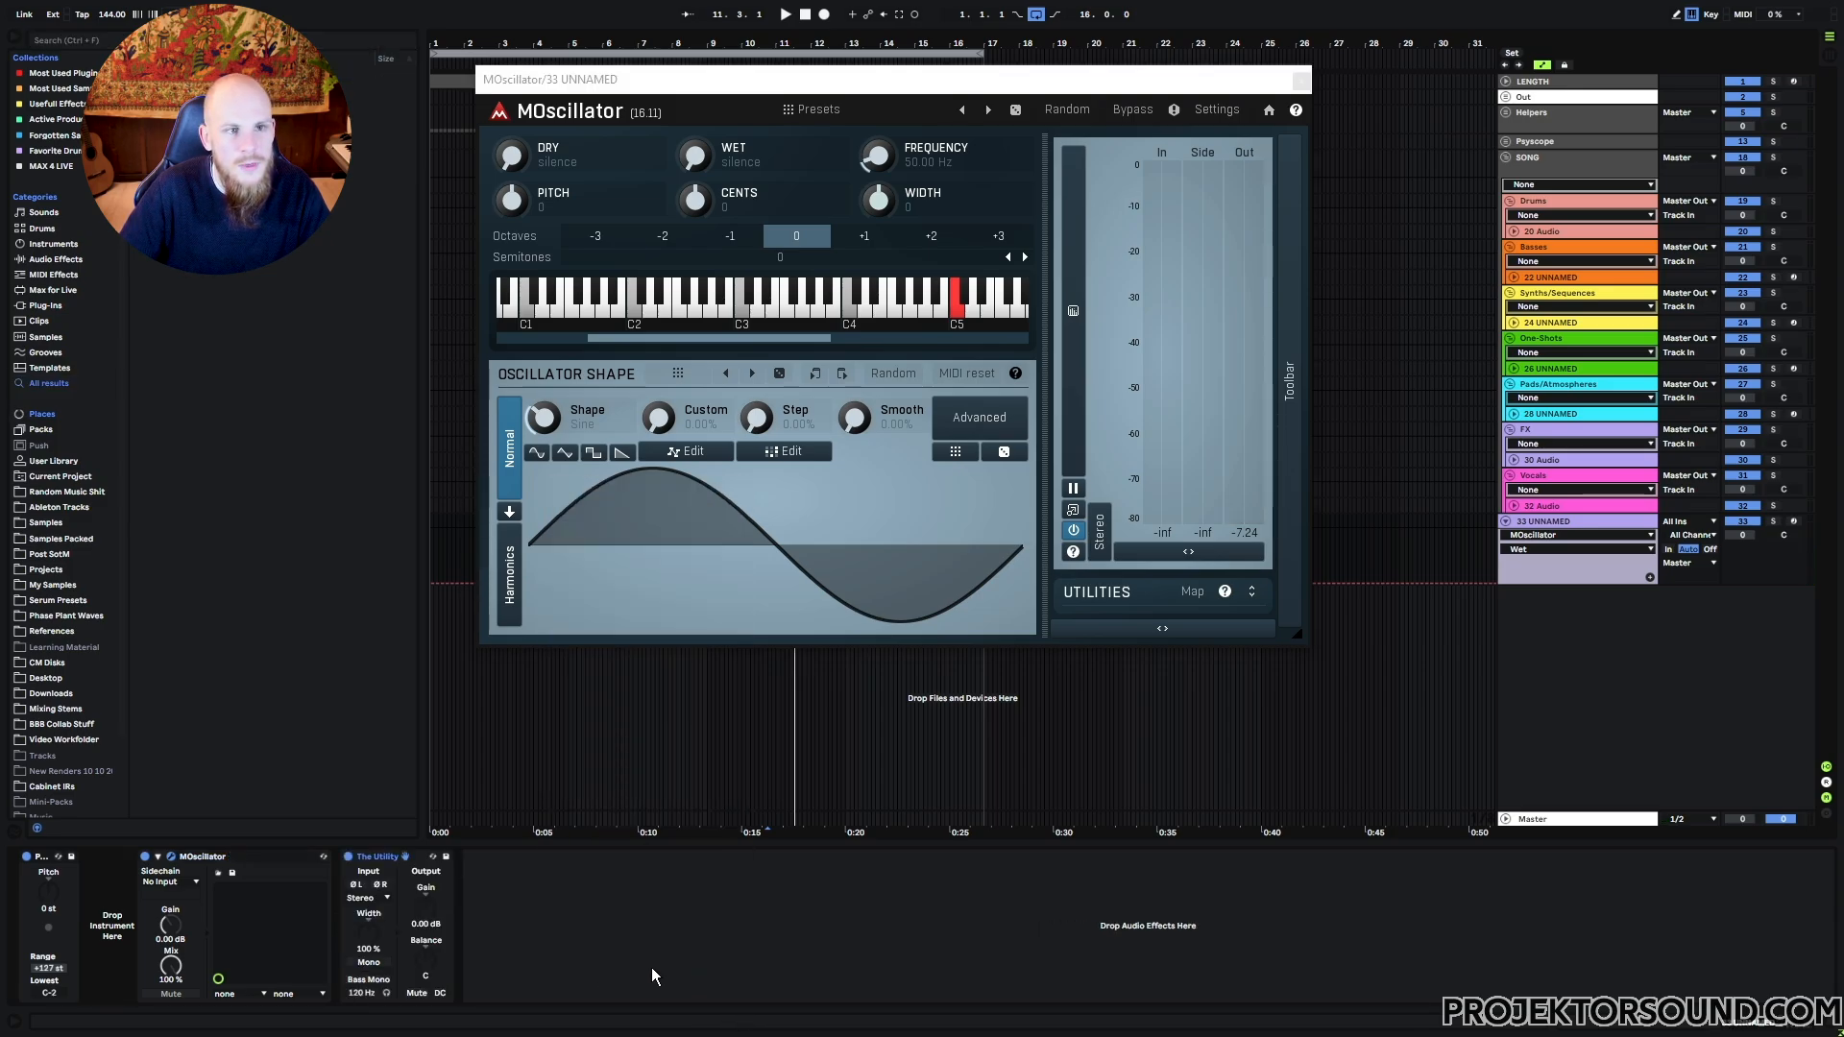
drag(426, 909, 427, 1008)
Set MOscillator's wet level to -12 dB.
drag(699, 160, 699, 85)
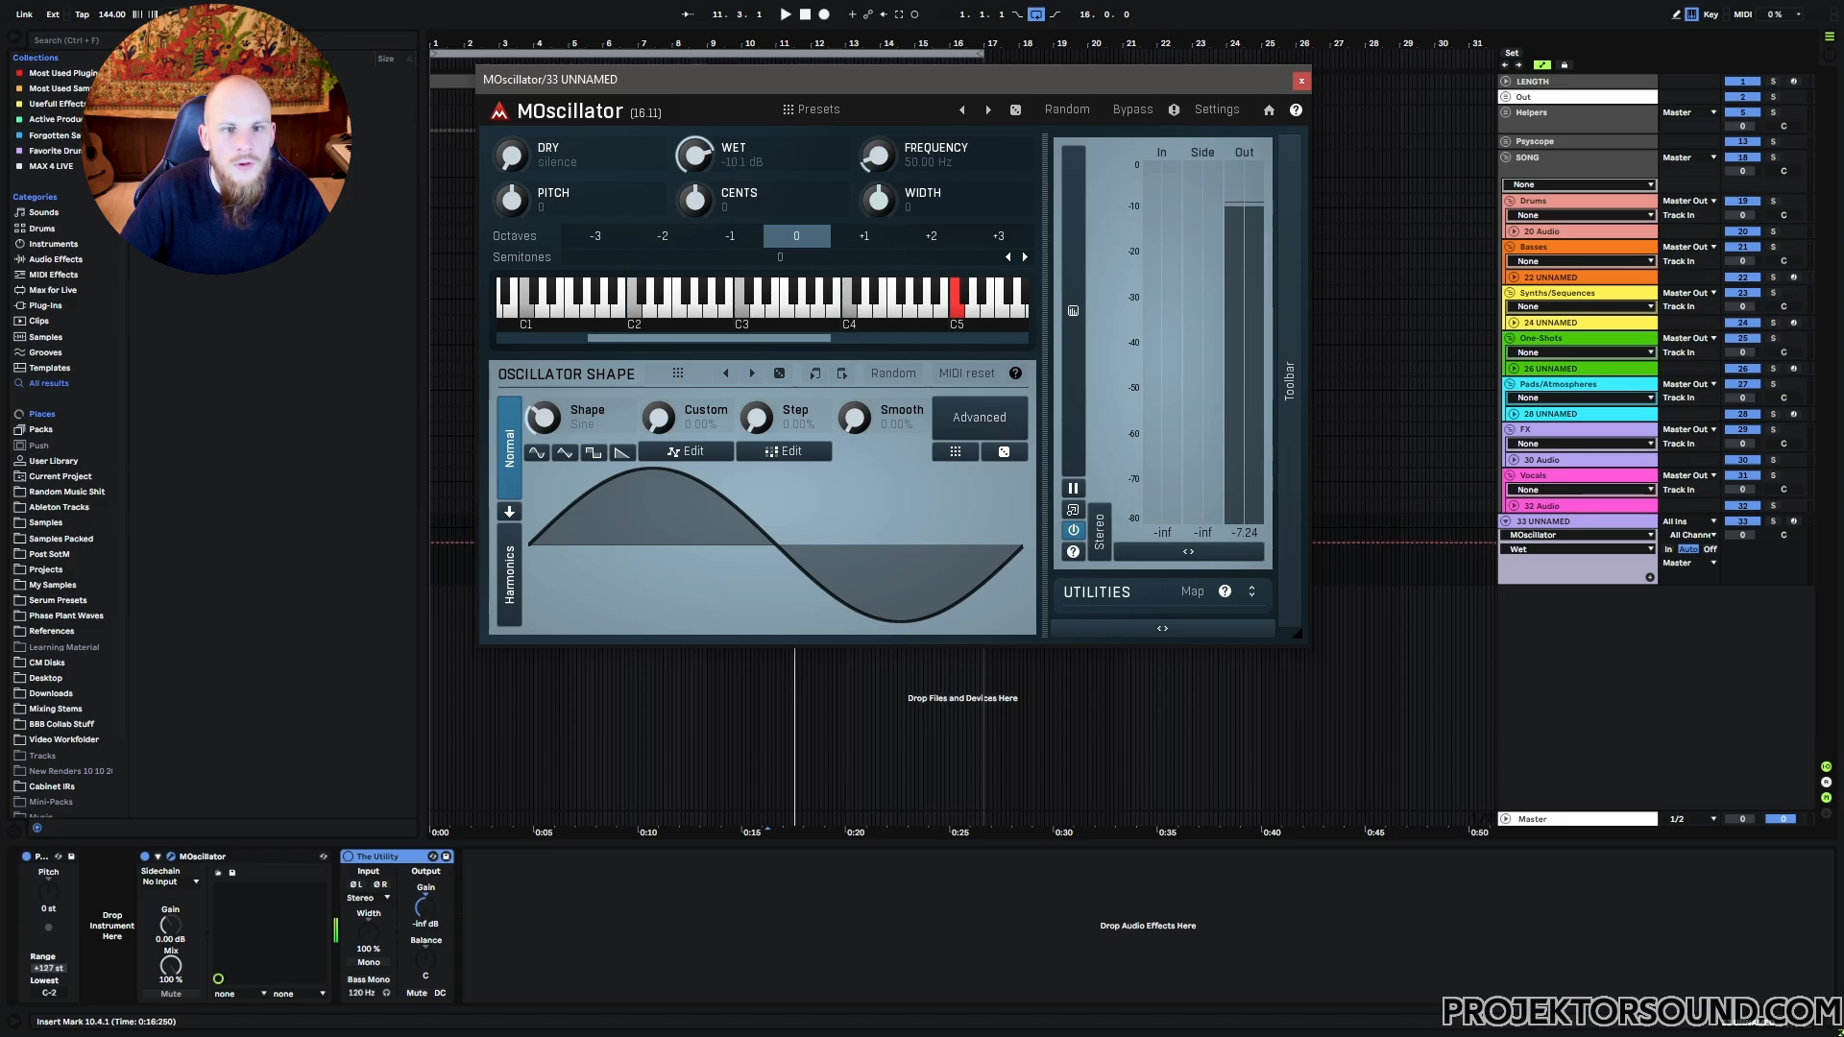
double_click(734, 172)
text(-)
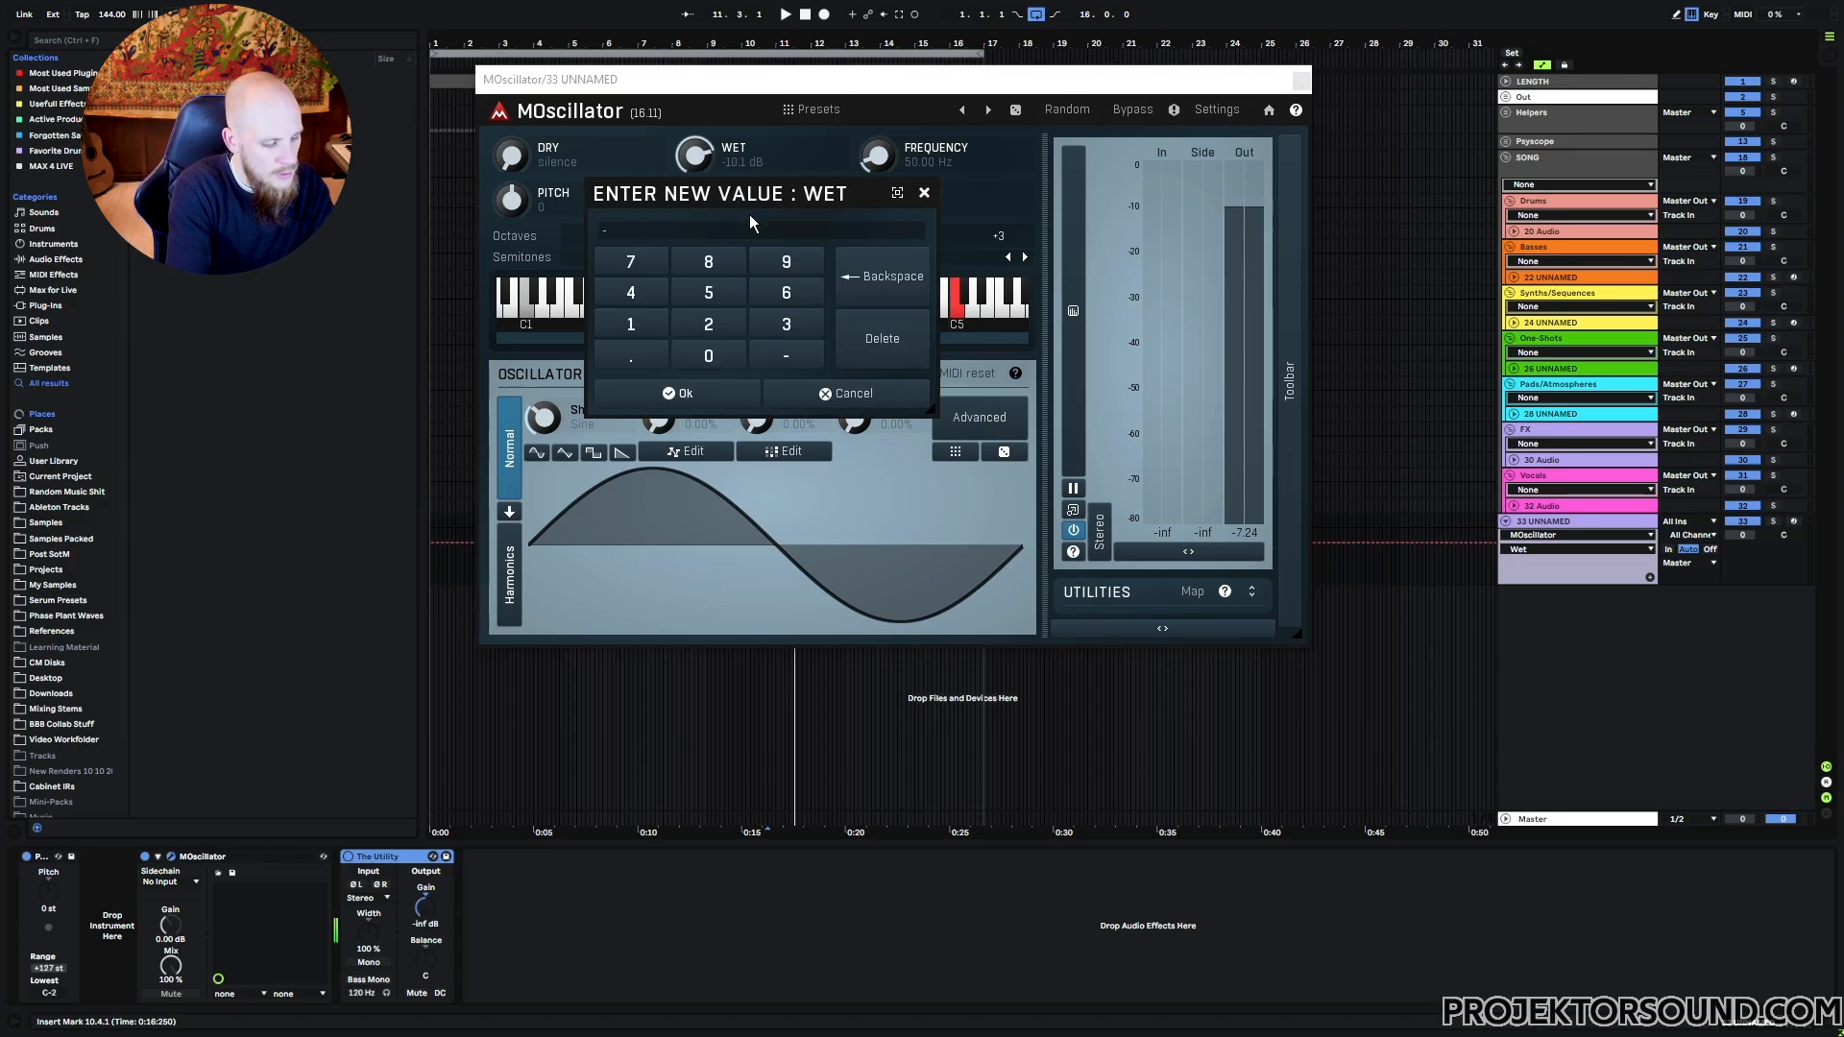
text(12)
key(Return)
Insert the MStereoSpread effect after MOscillator, ahead of the Utility.
click(678, 975)
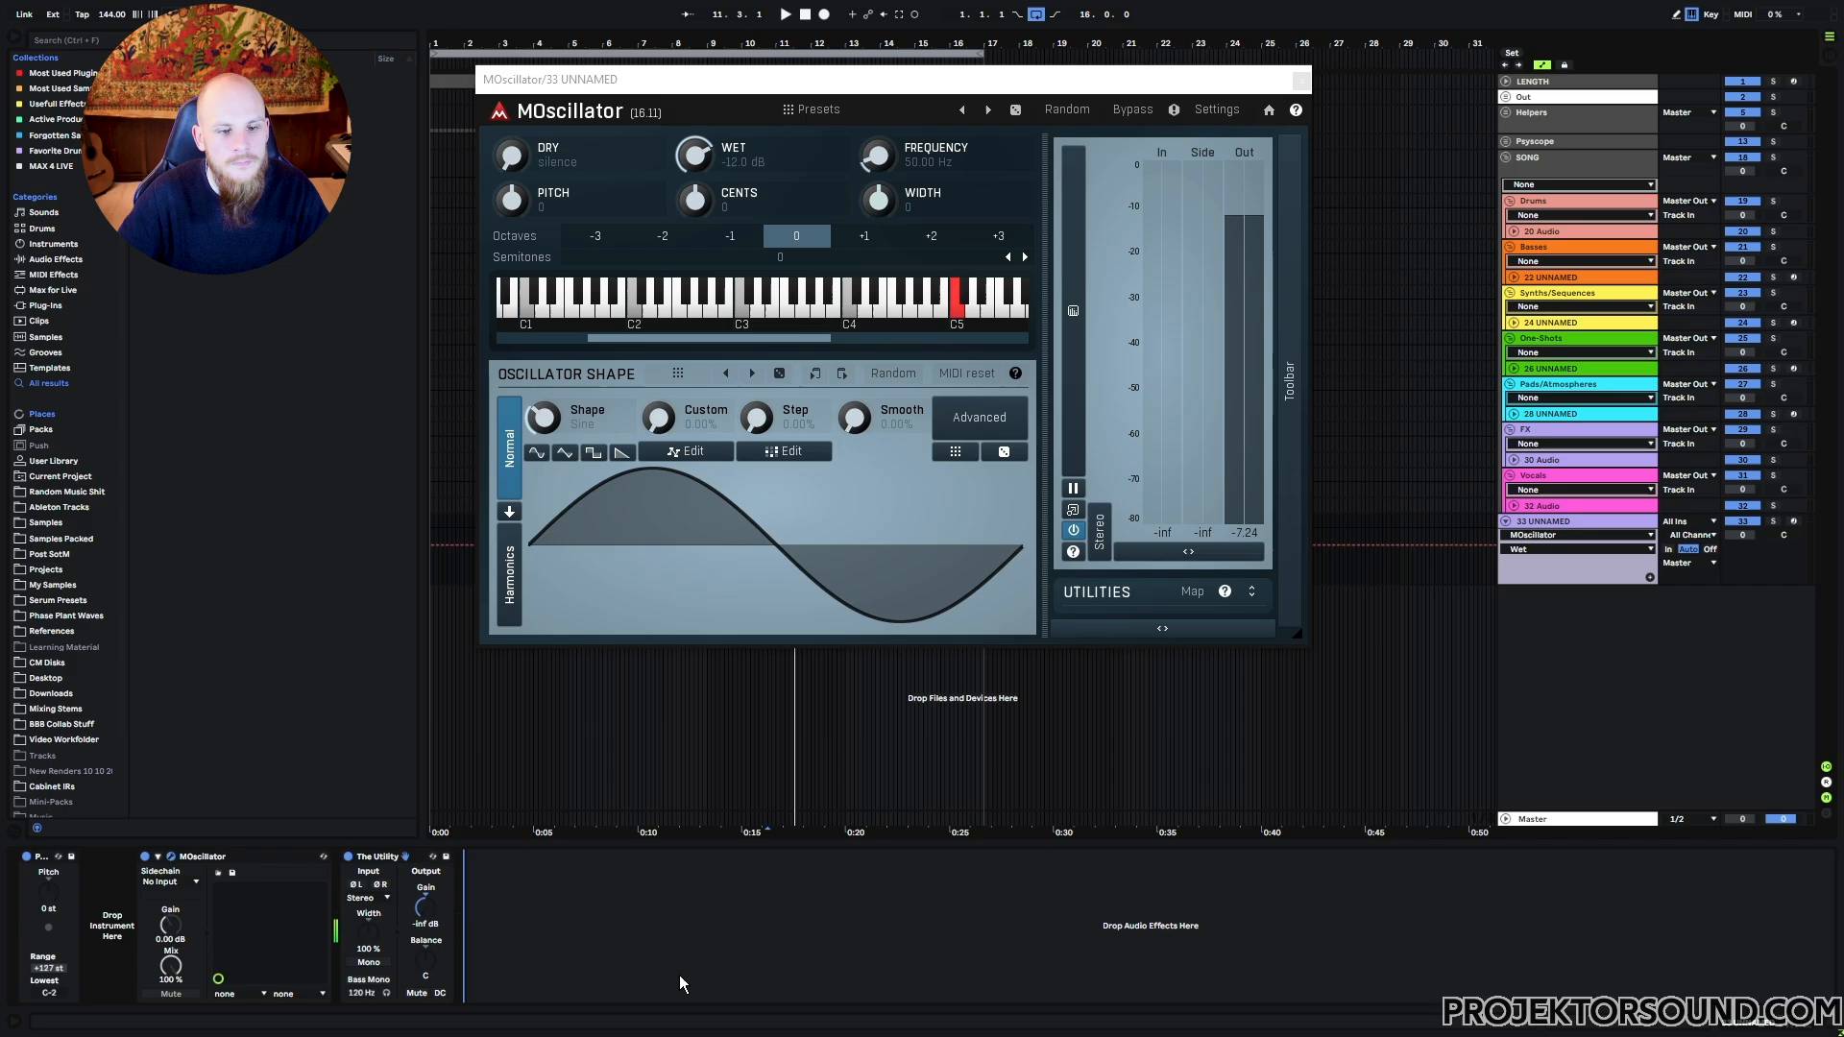
right_click(562, 918)
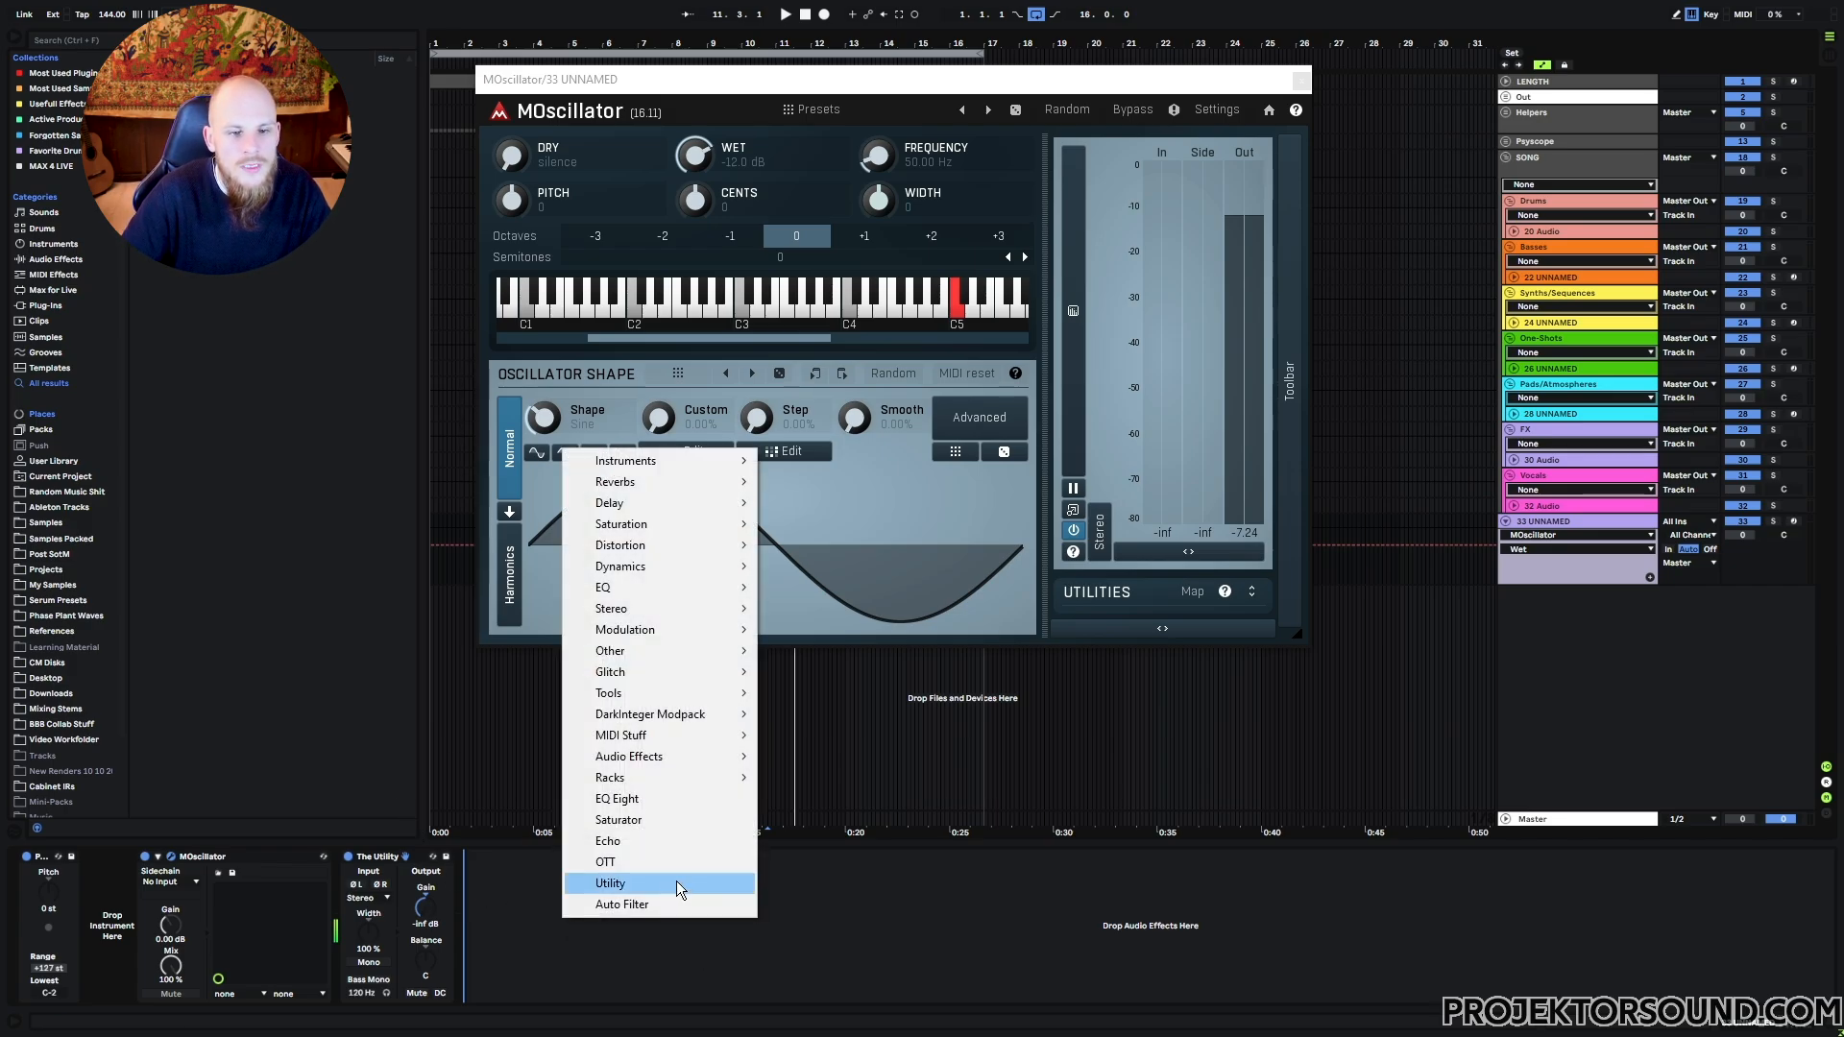
mouse_move(663, 615)
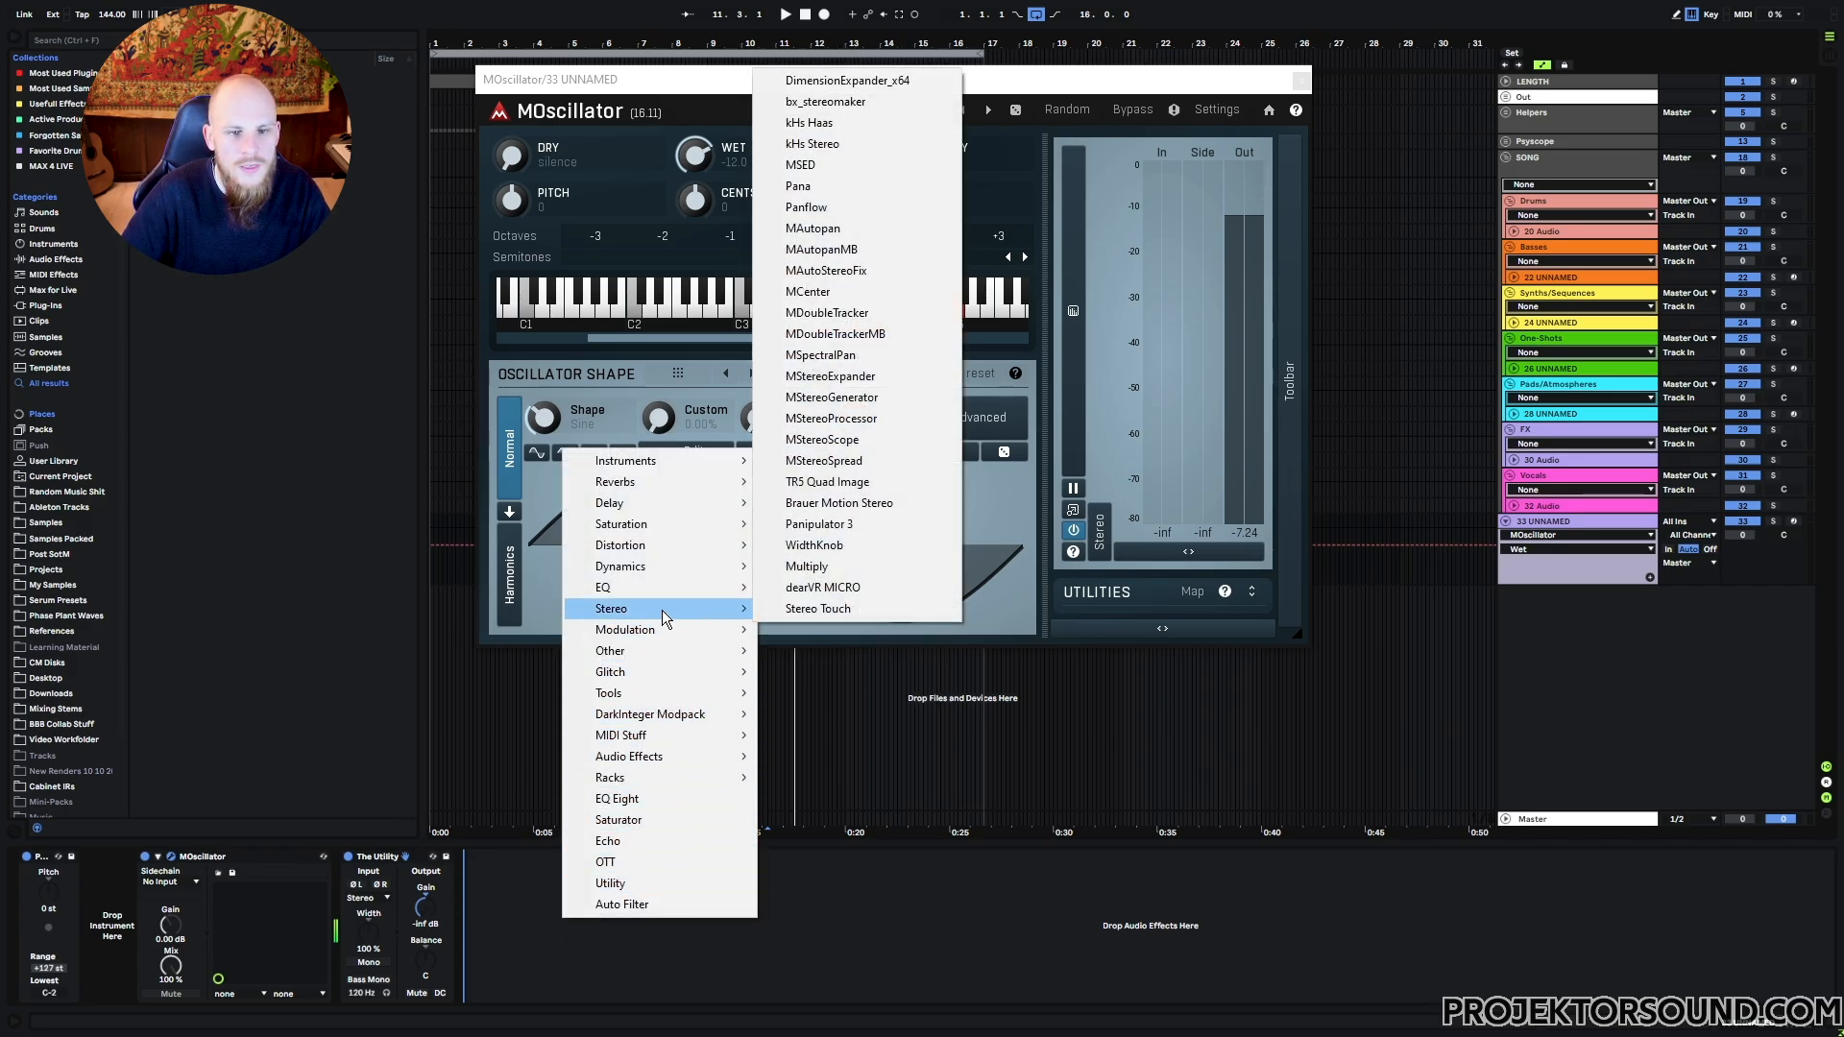
click(862, 460)
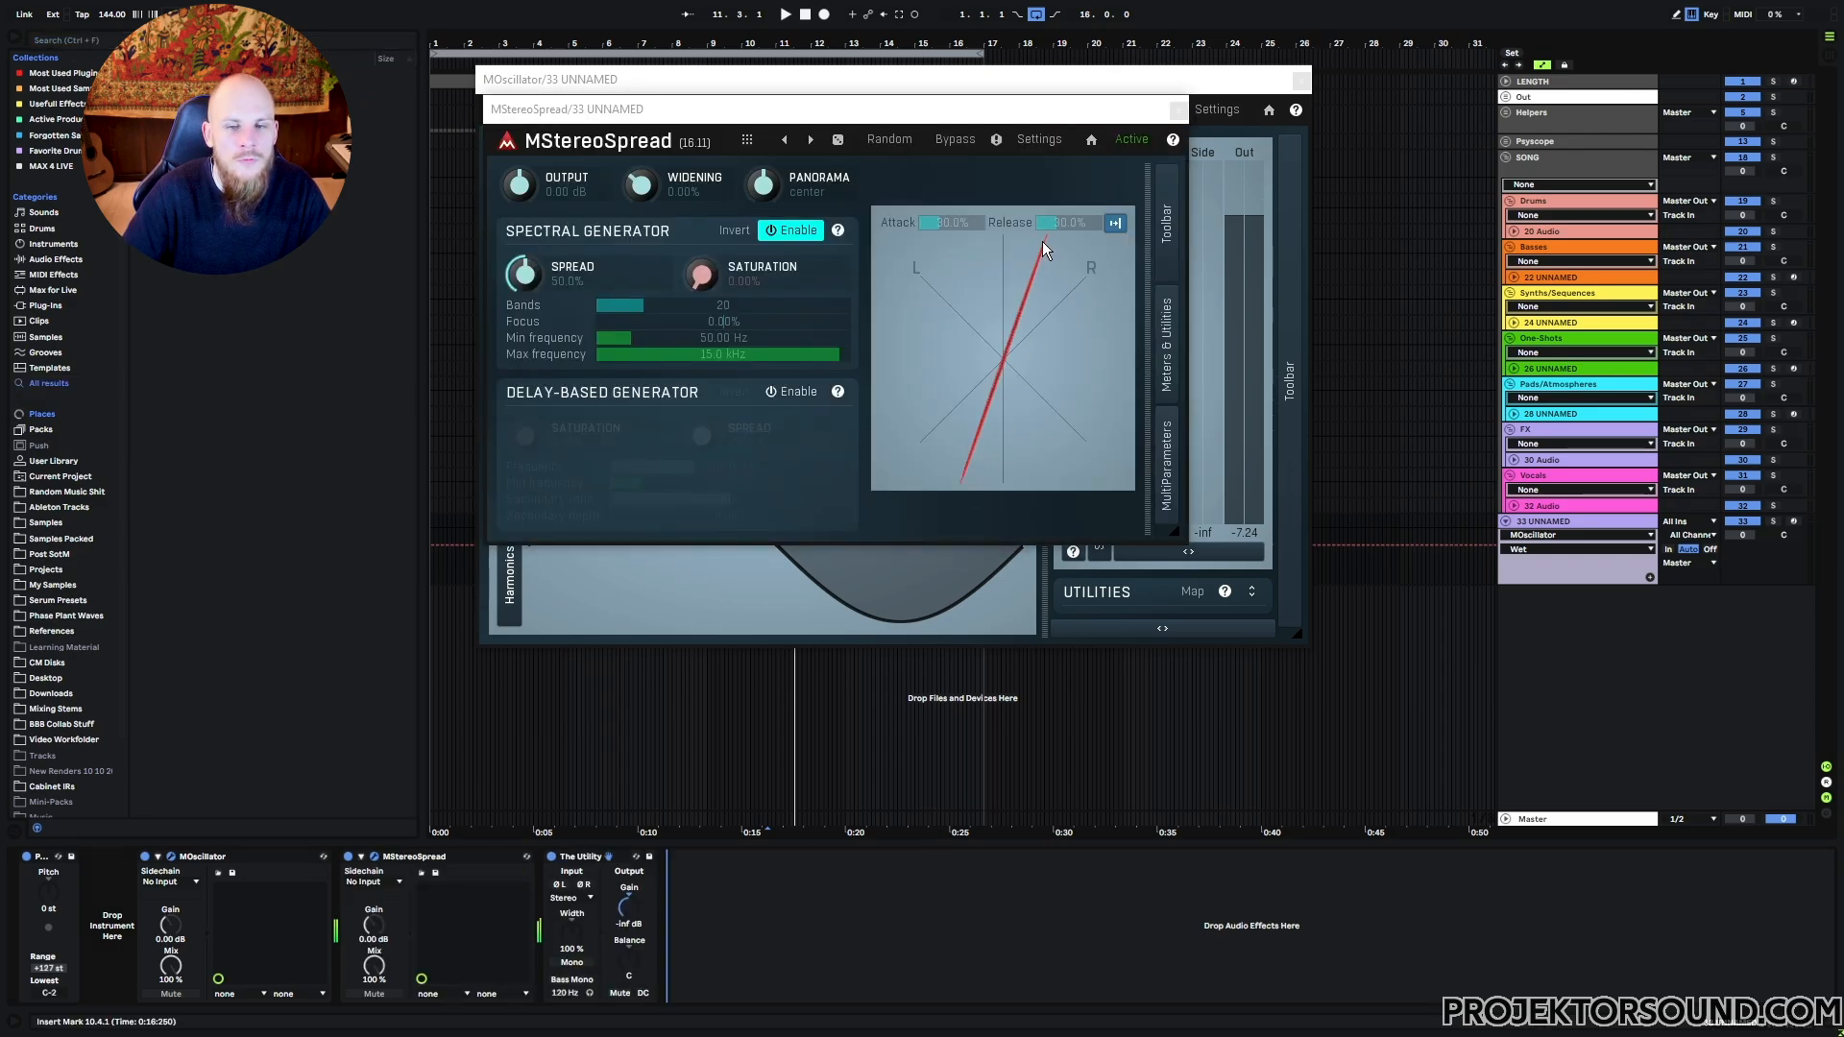
Add MStereoScope and place it between MStereoSpread and the Utility in the device chain.
right_click(714, 949)
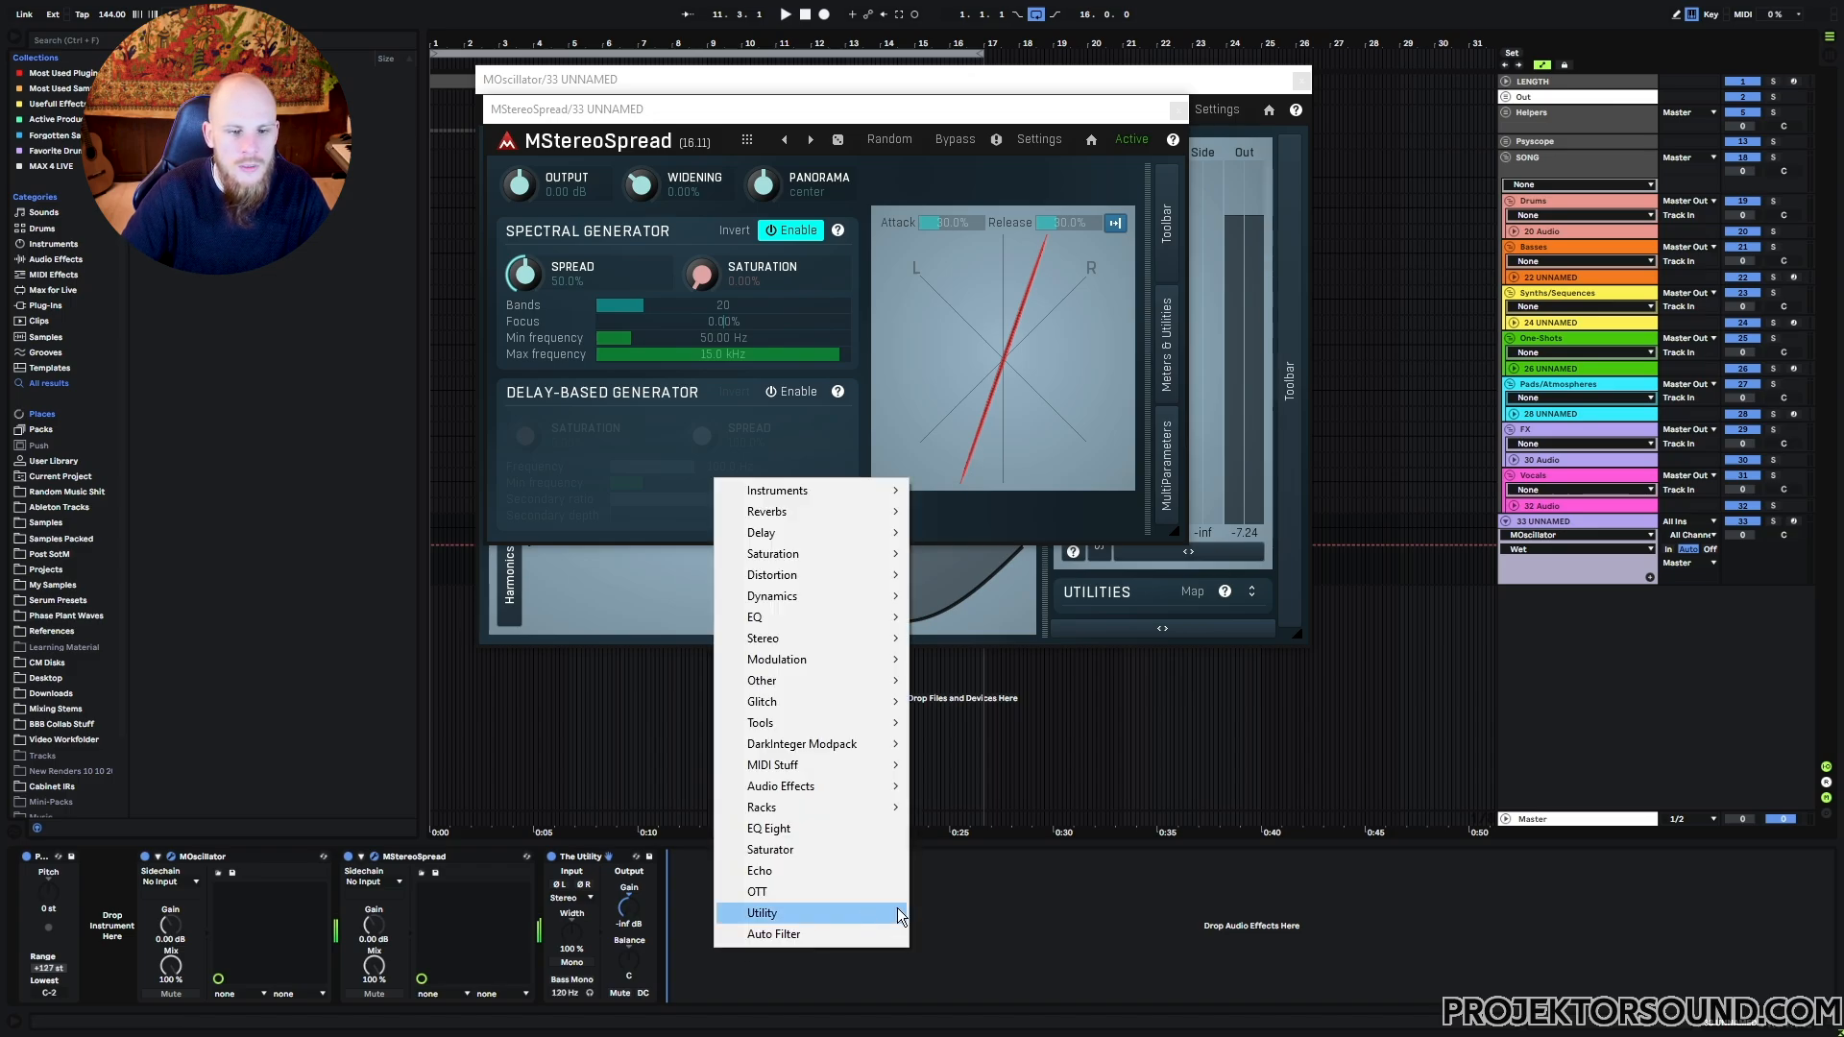
mouse_move(855, 639)
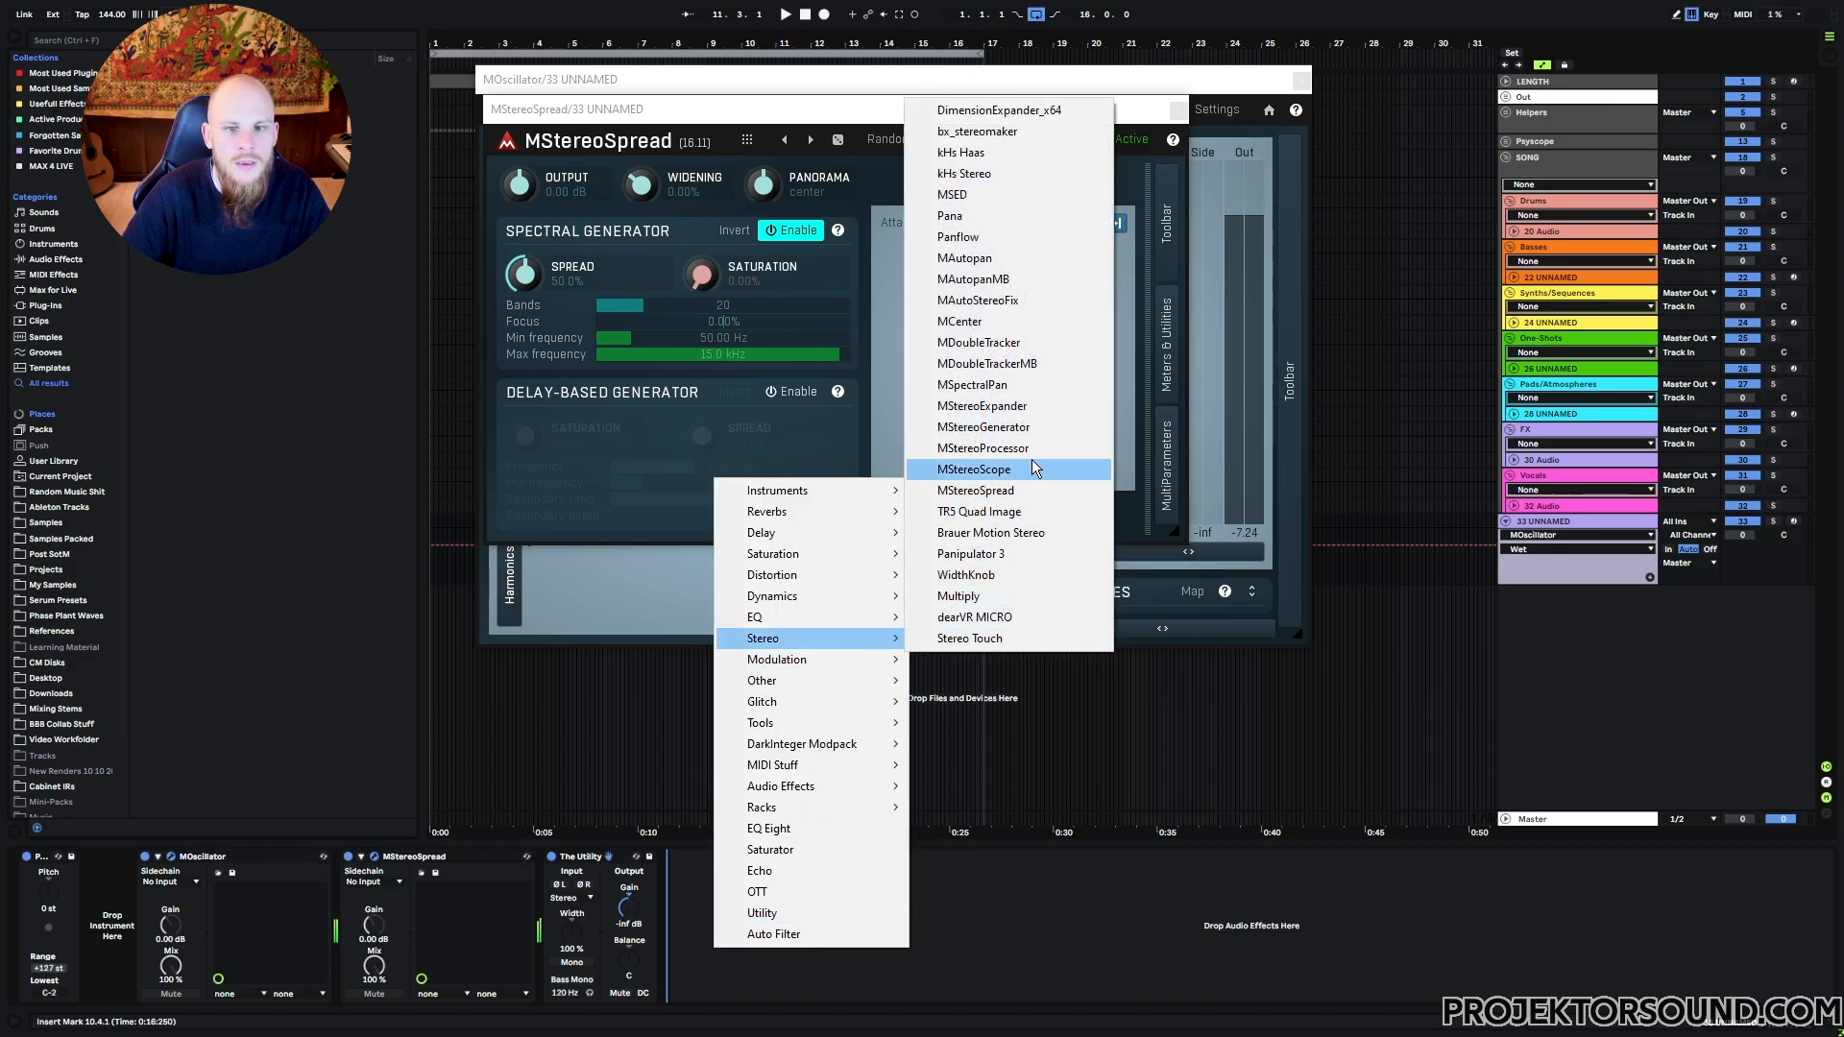
click(1033, 468)
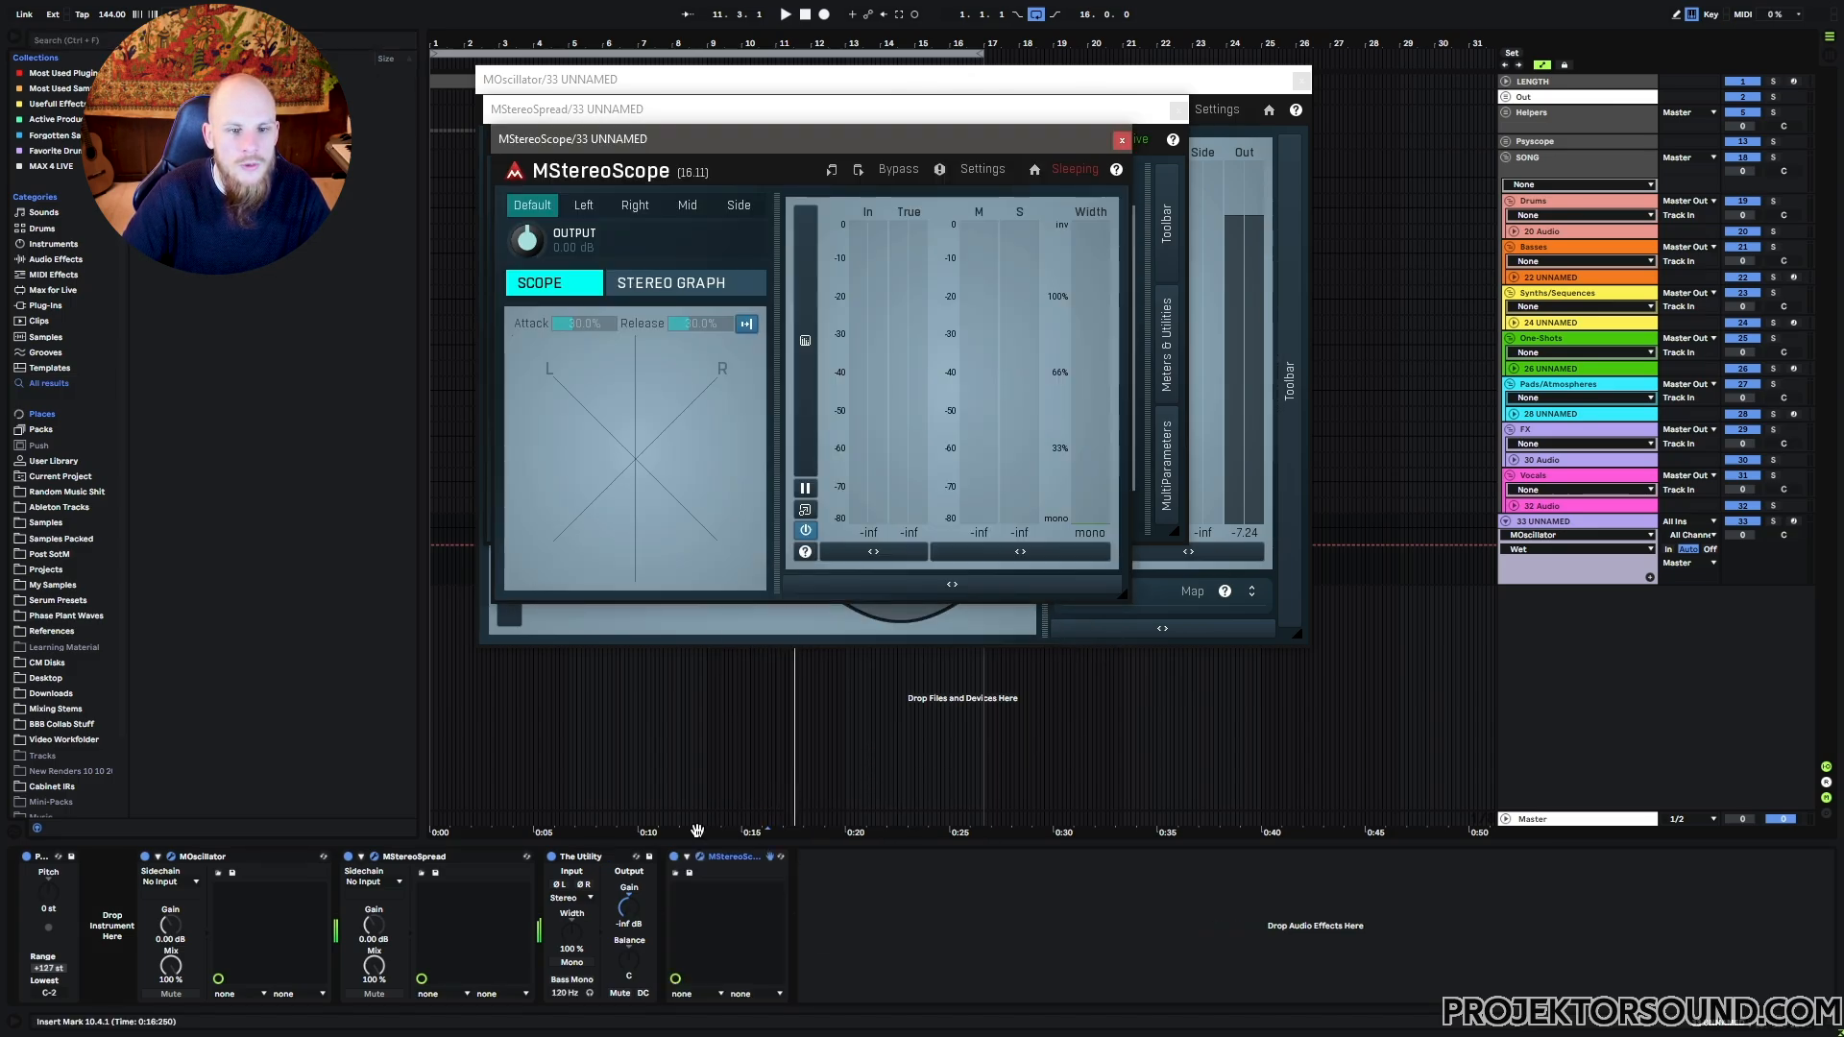
drag(721, 856, 585, 856)
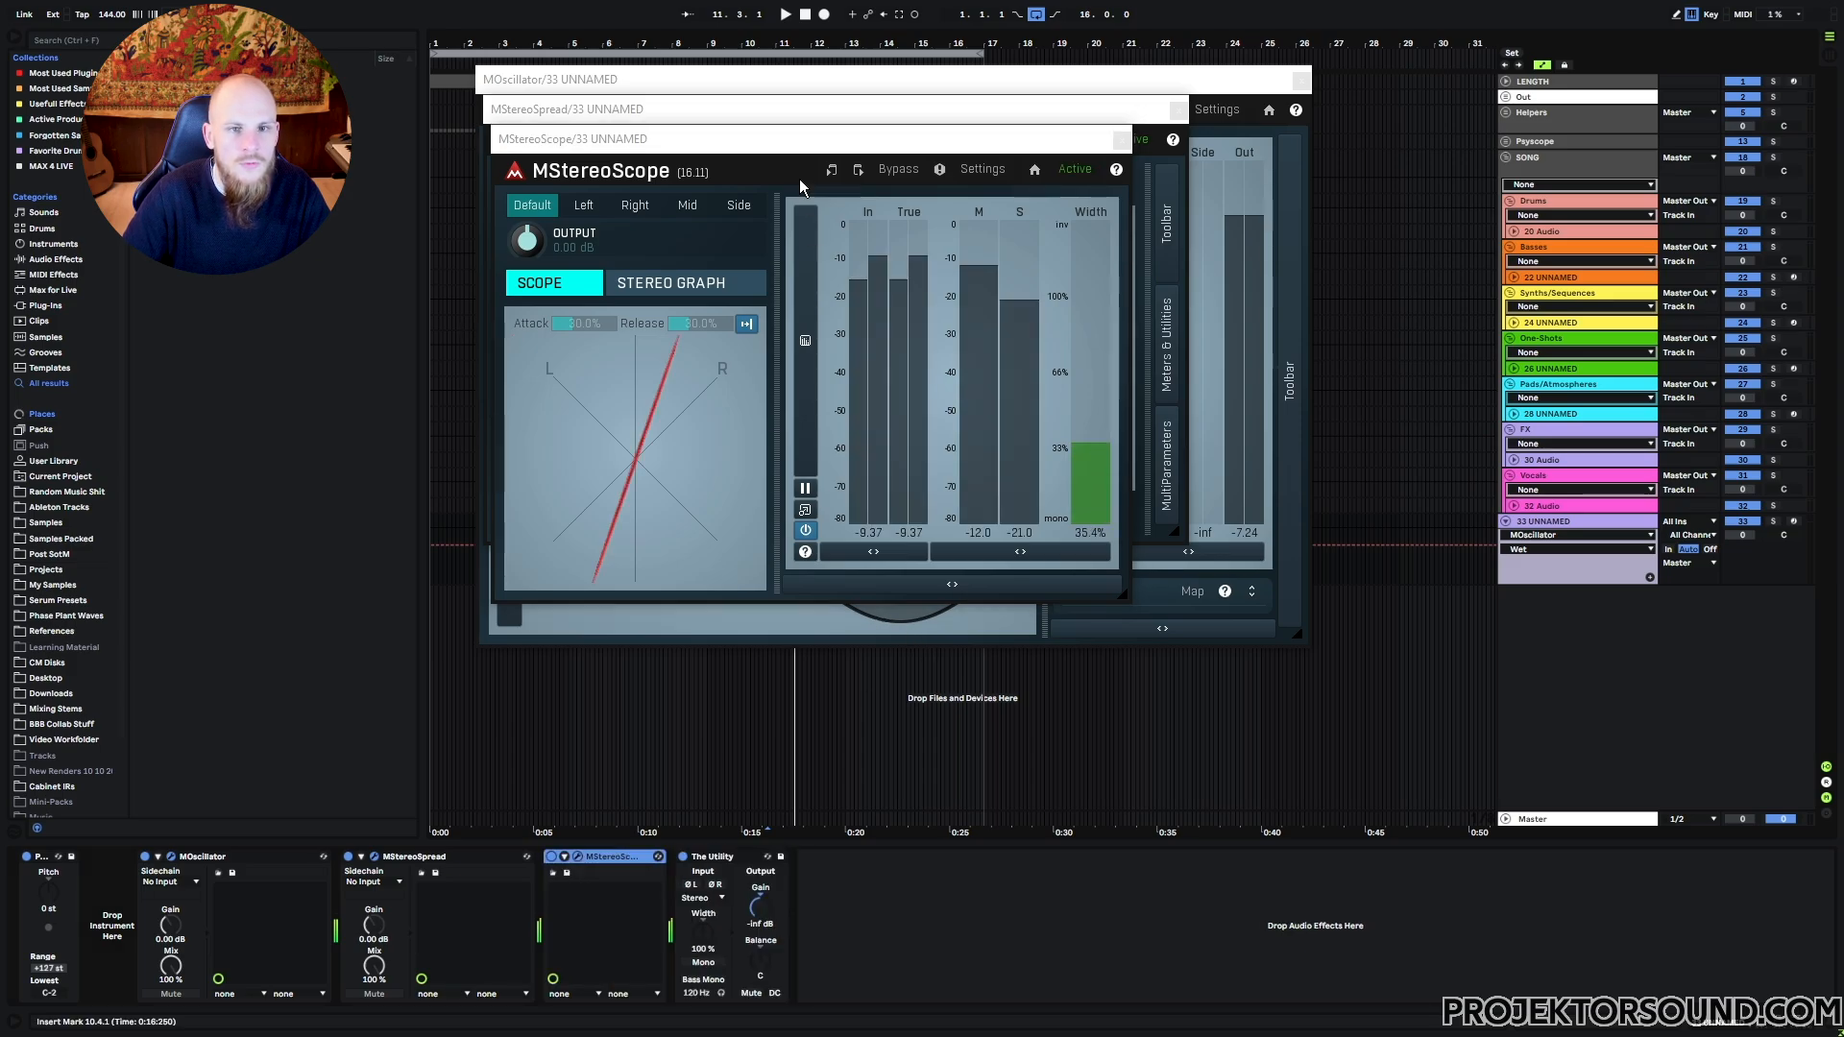
Arrange the MStereoScope and MStereoSpread windows apart from each other and close the MOscillator window.
drag(794, 147, 1468, 480)
drag(953, 110, 632, 81)
click(1302, 81)
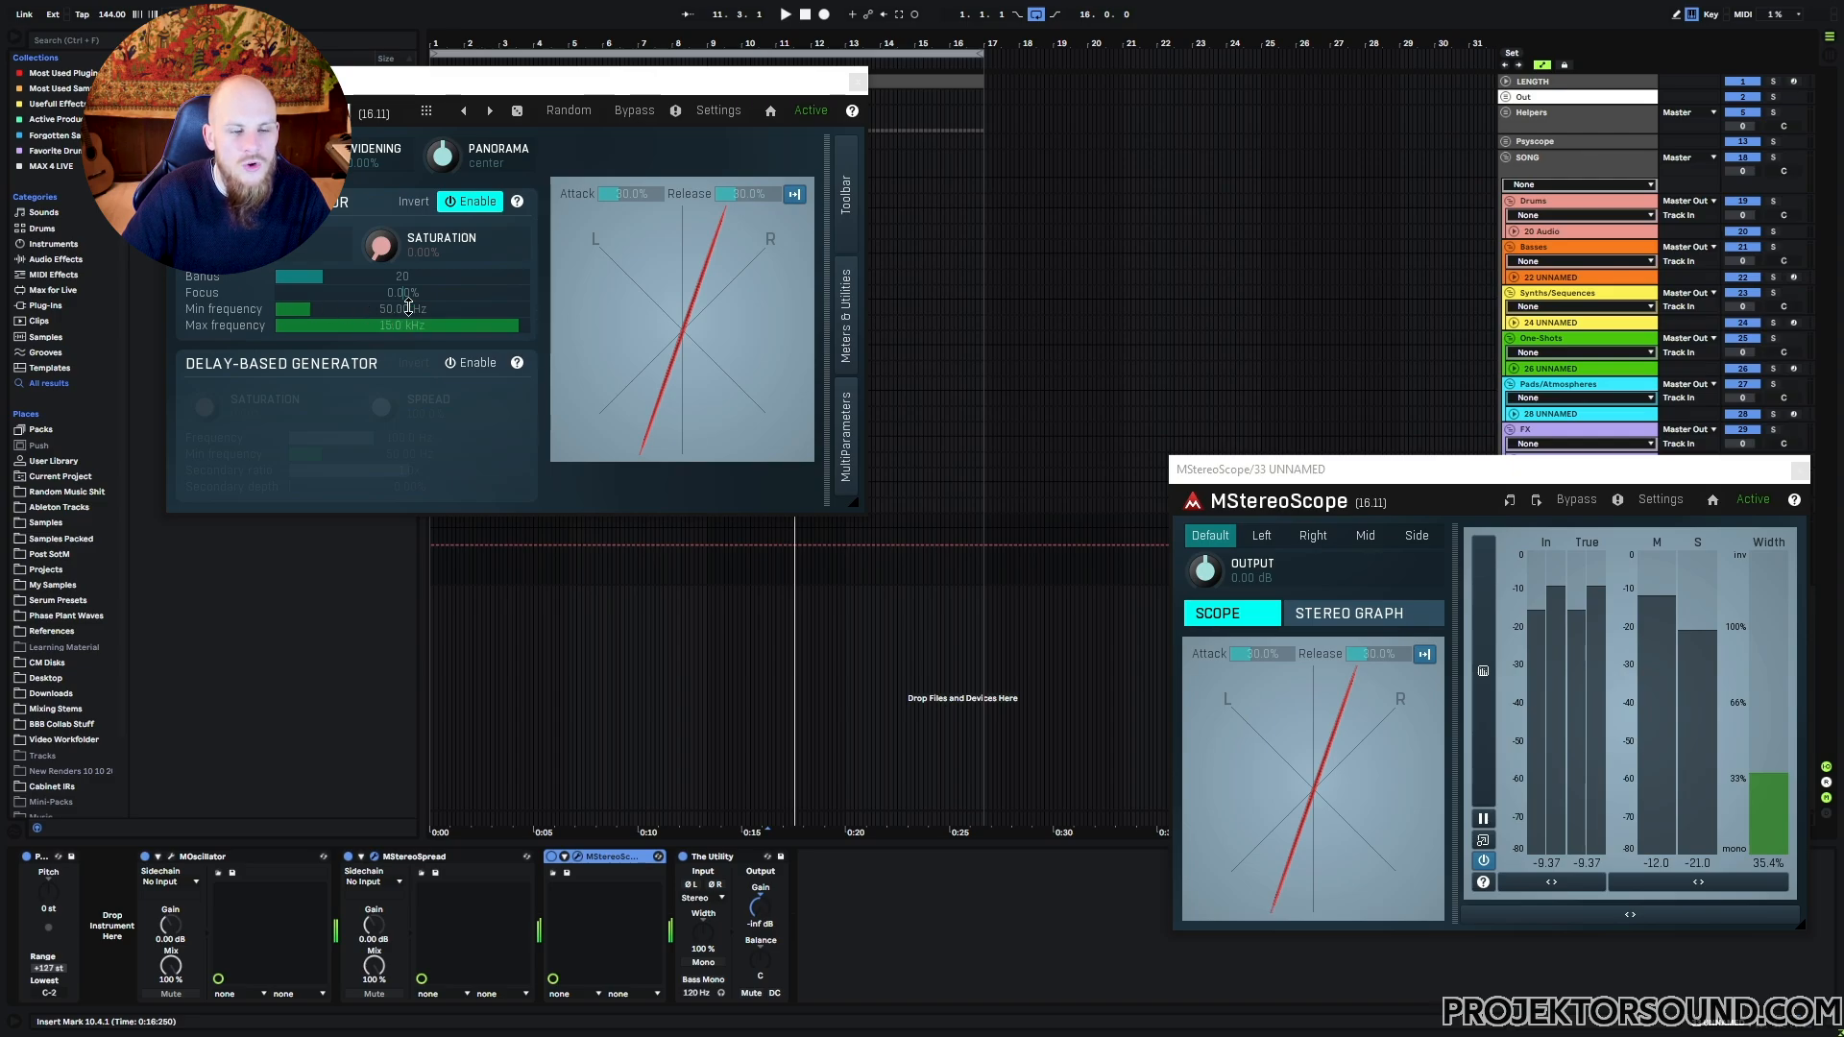
click(171, 856)
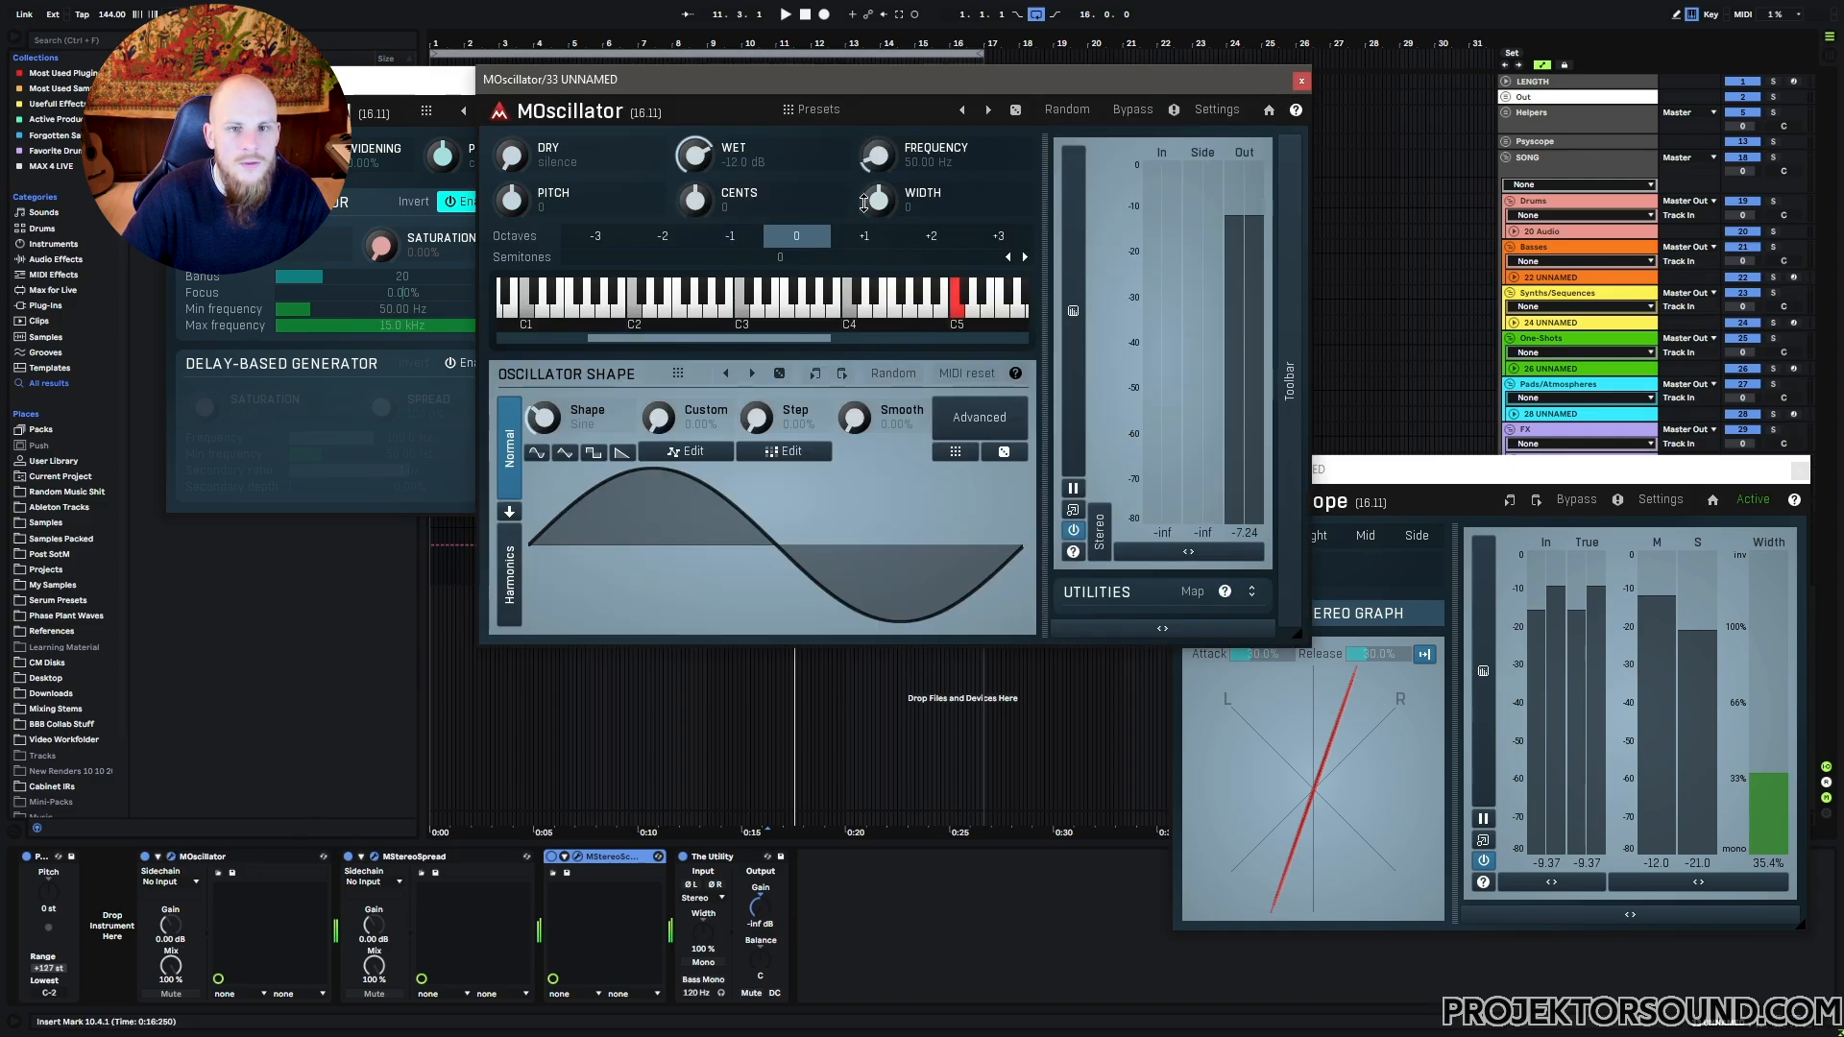
click(1301, 81)
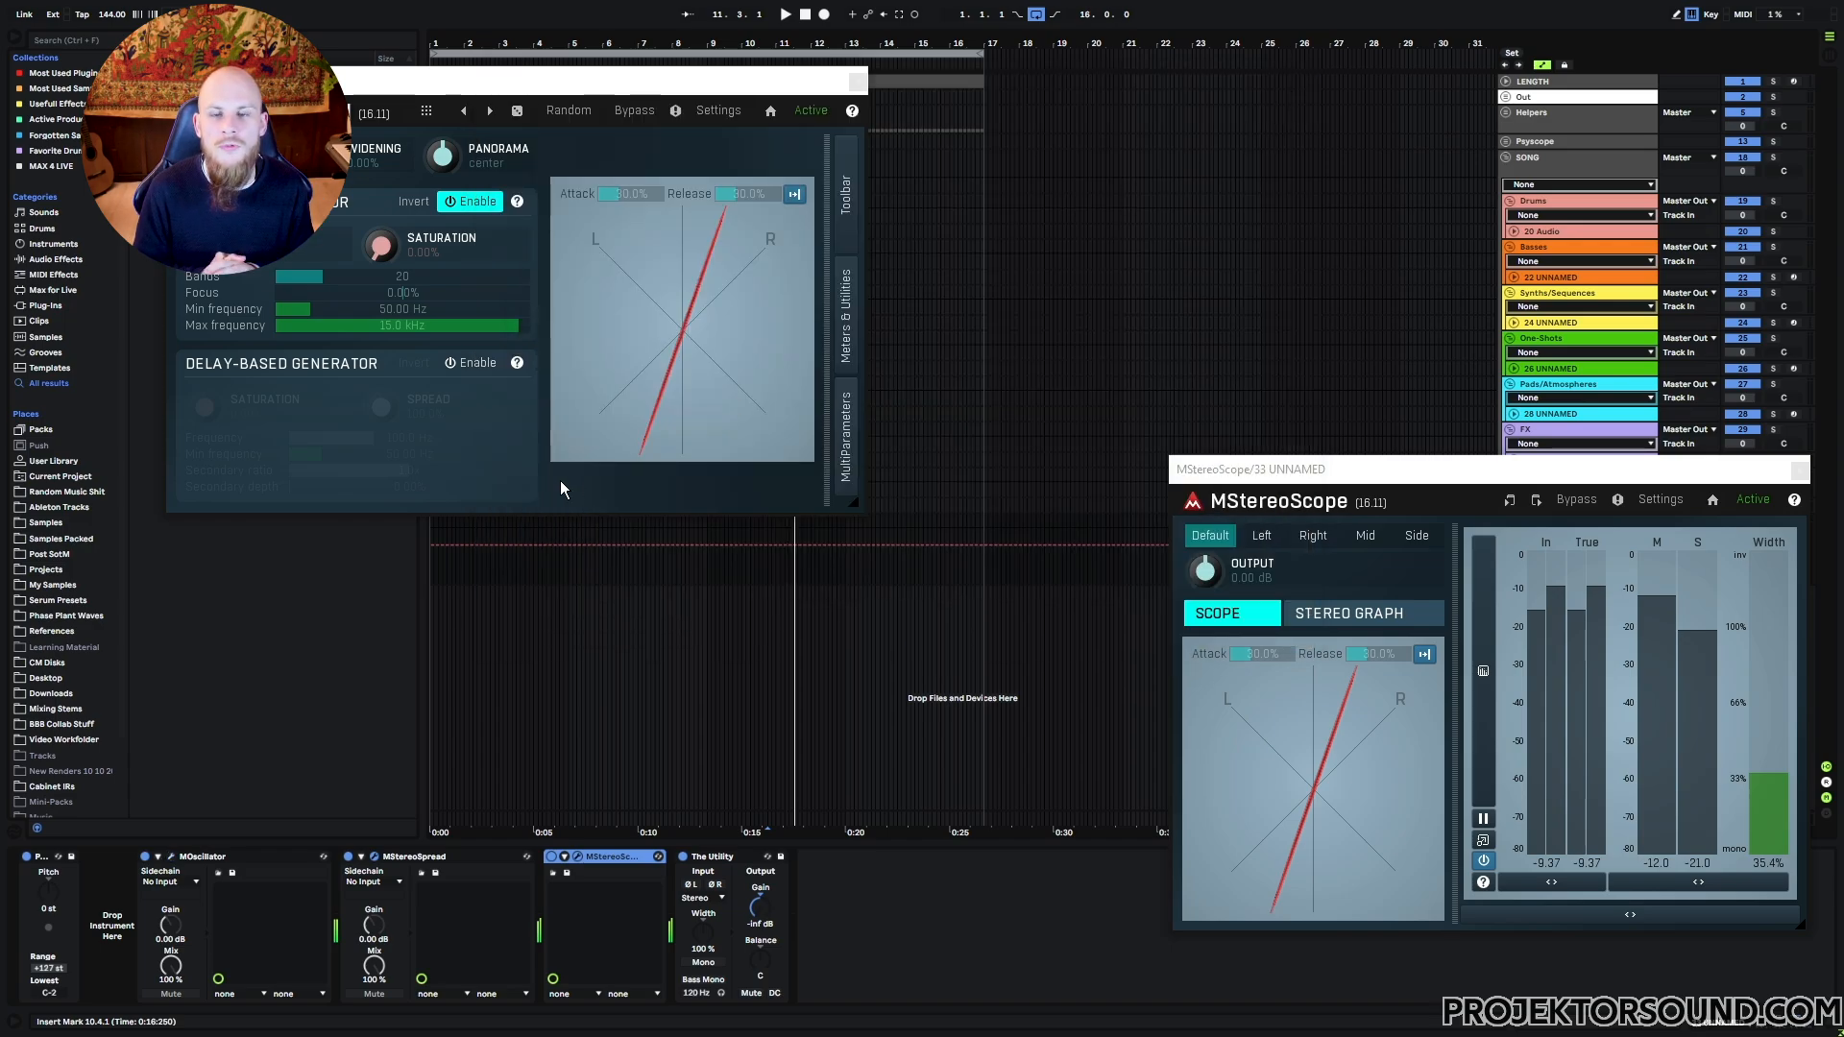
Set the MStereoSpread spectral generator's minimum frequency to 20 Hz and its maximum frequency to 20 kHz.
drag(429, 314, 430, 198)
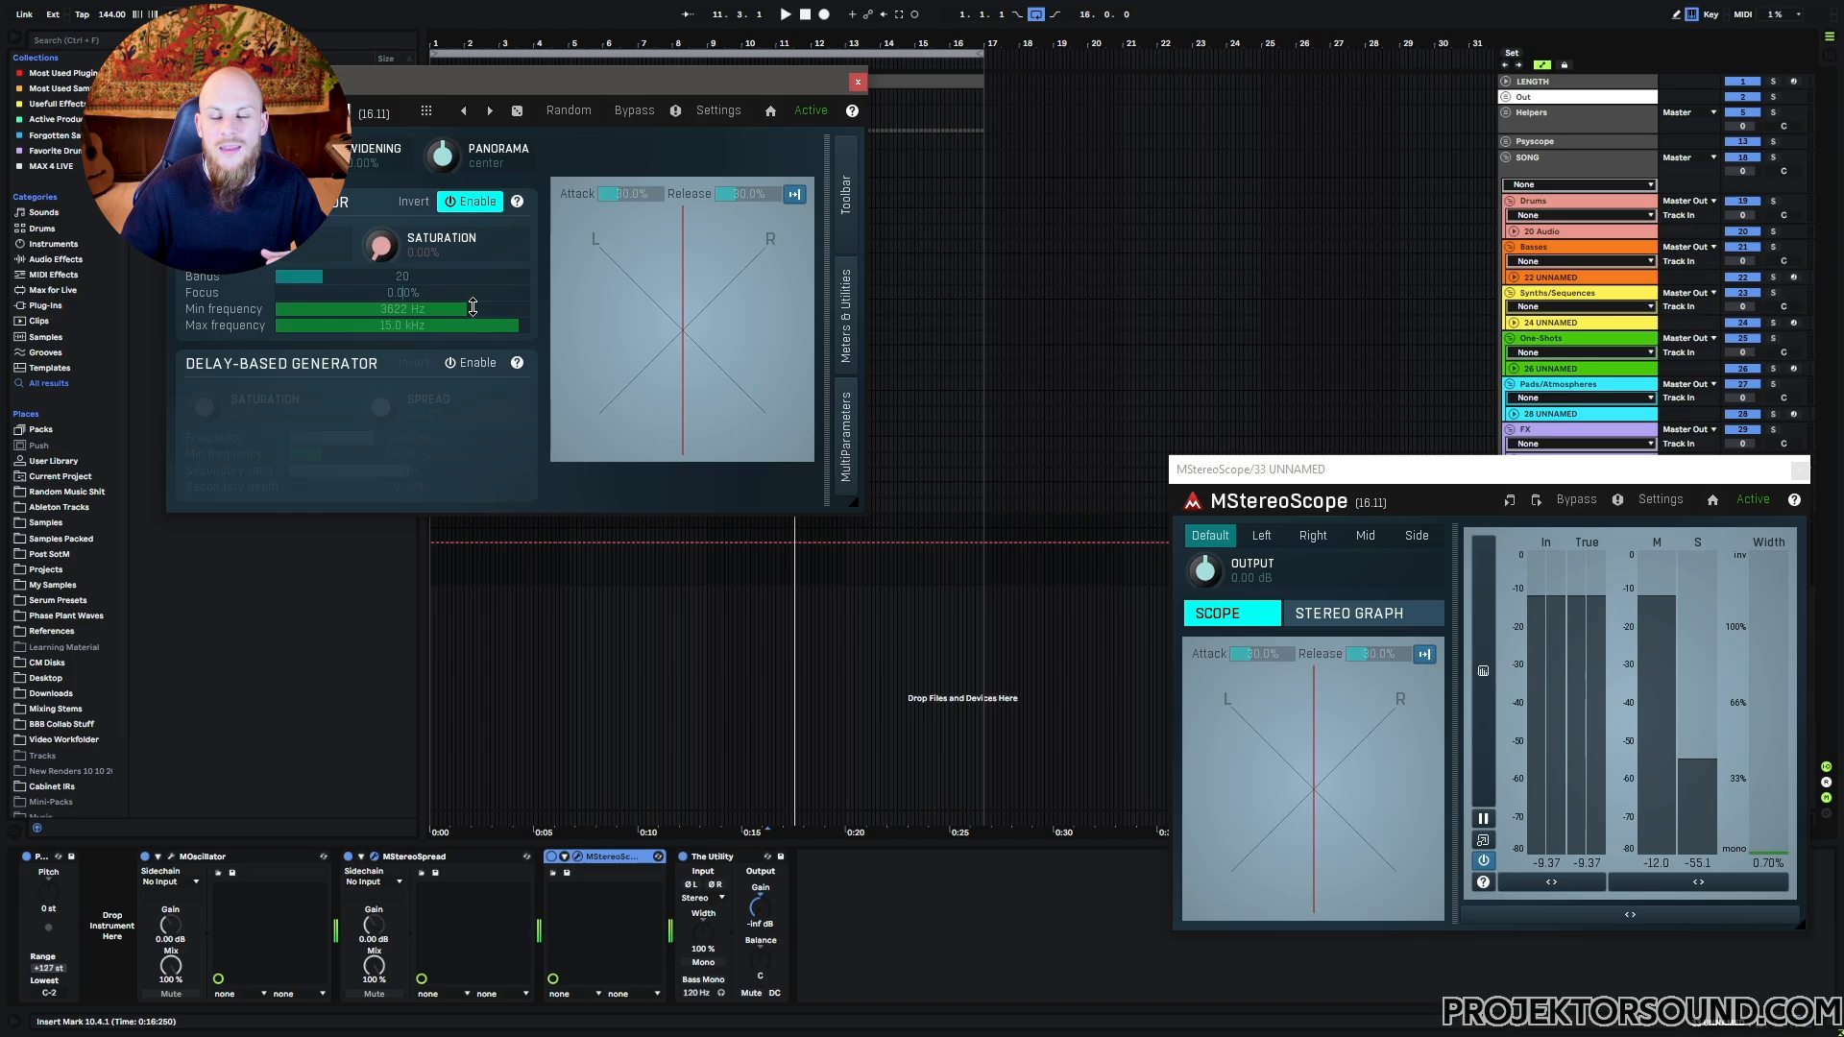
drag(472, 306, 483, 448)
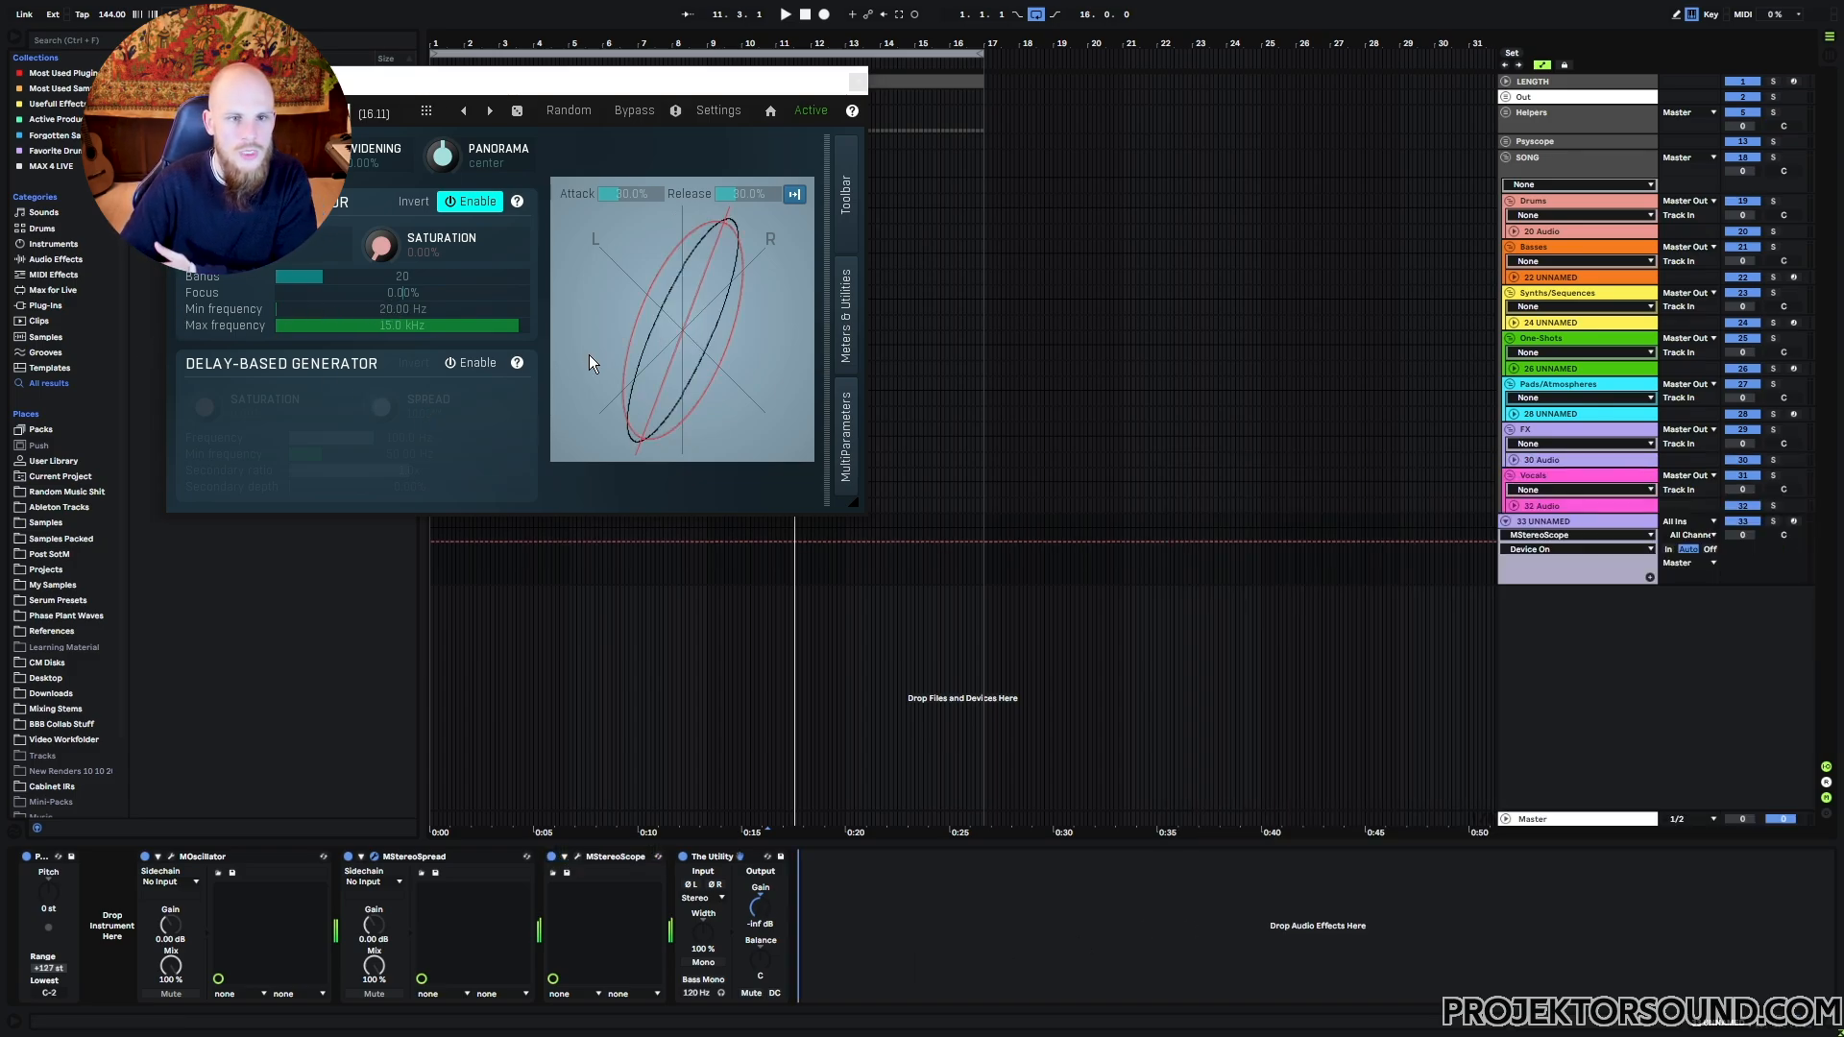
drag(508, 326, 538, 325)
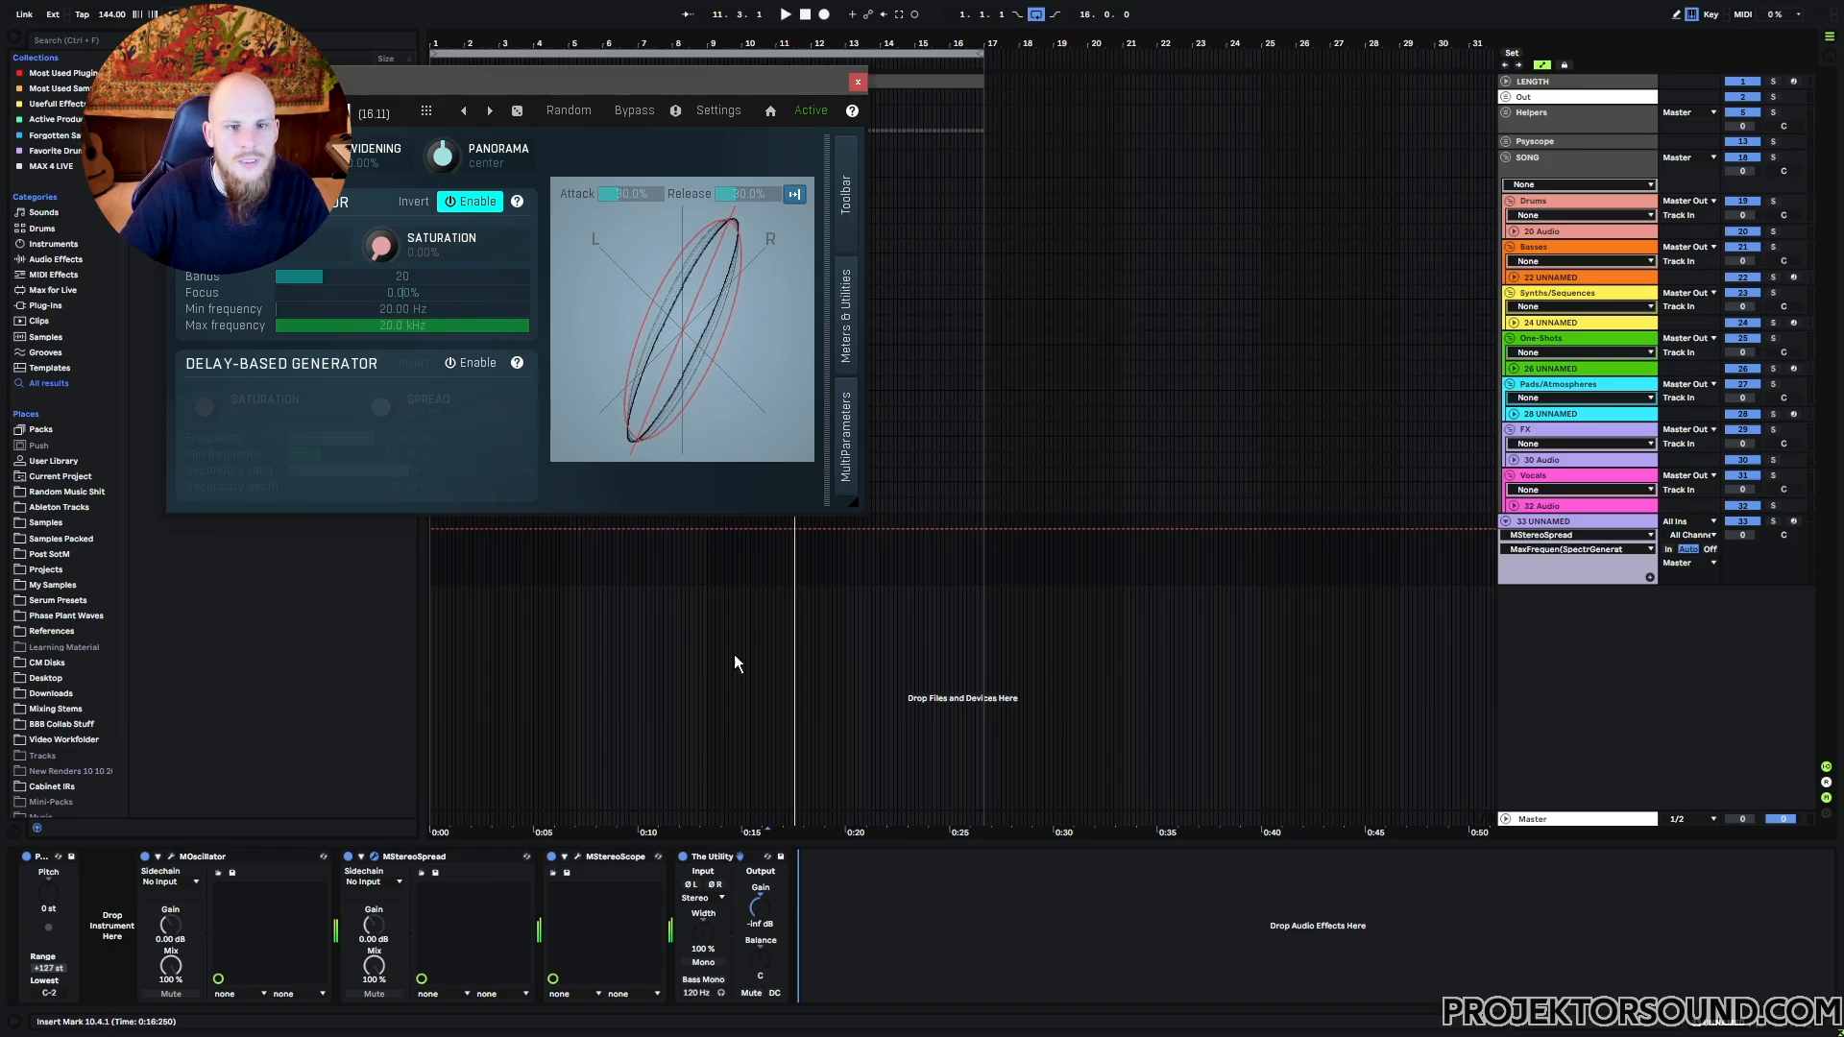
Add MEqualizer to the chain and make band 1 a 12 dB/oct high-pass filter.
right_click(867, 932)
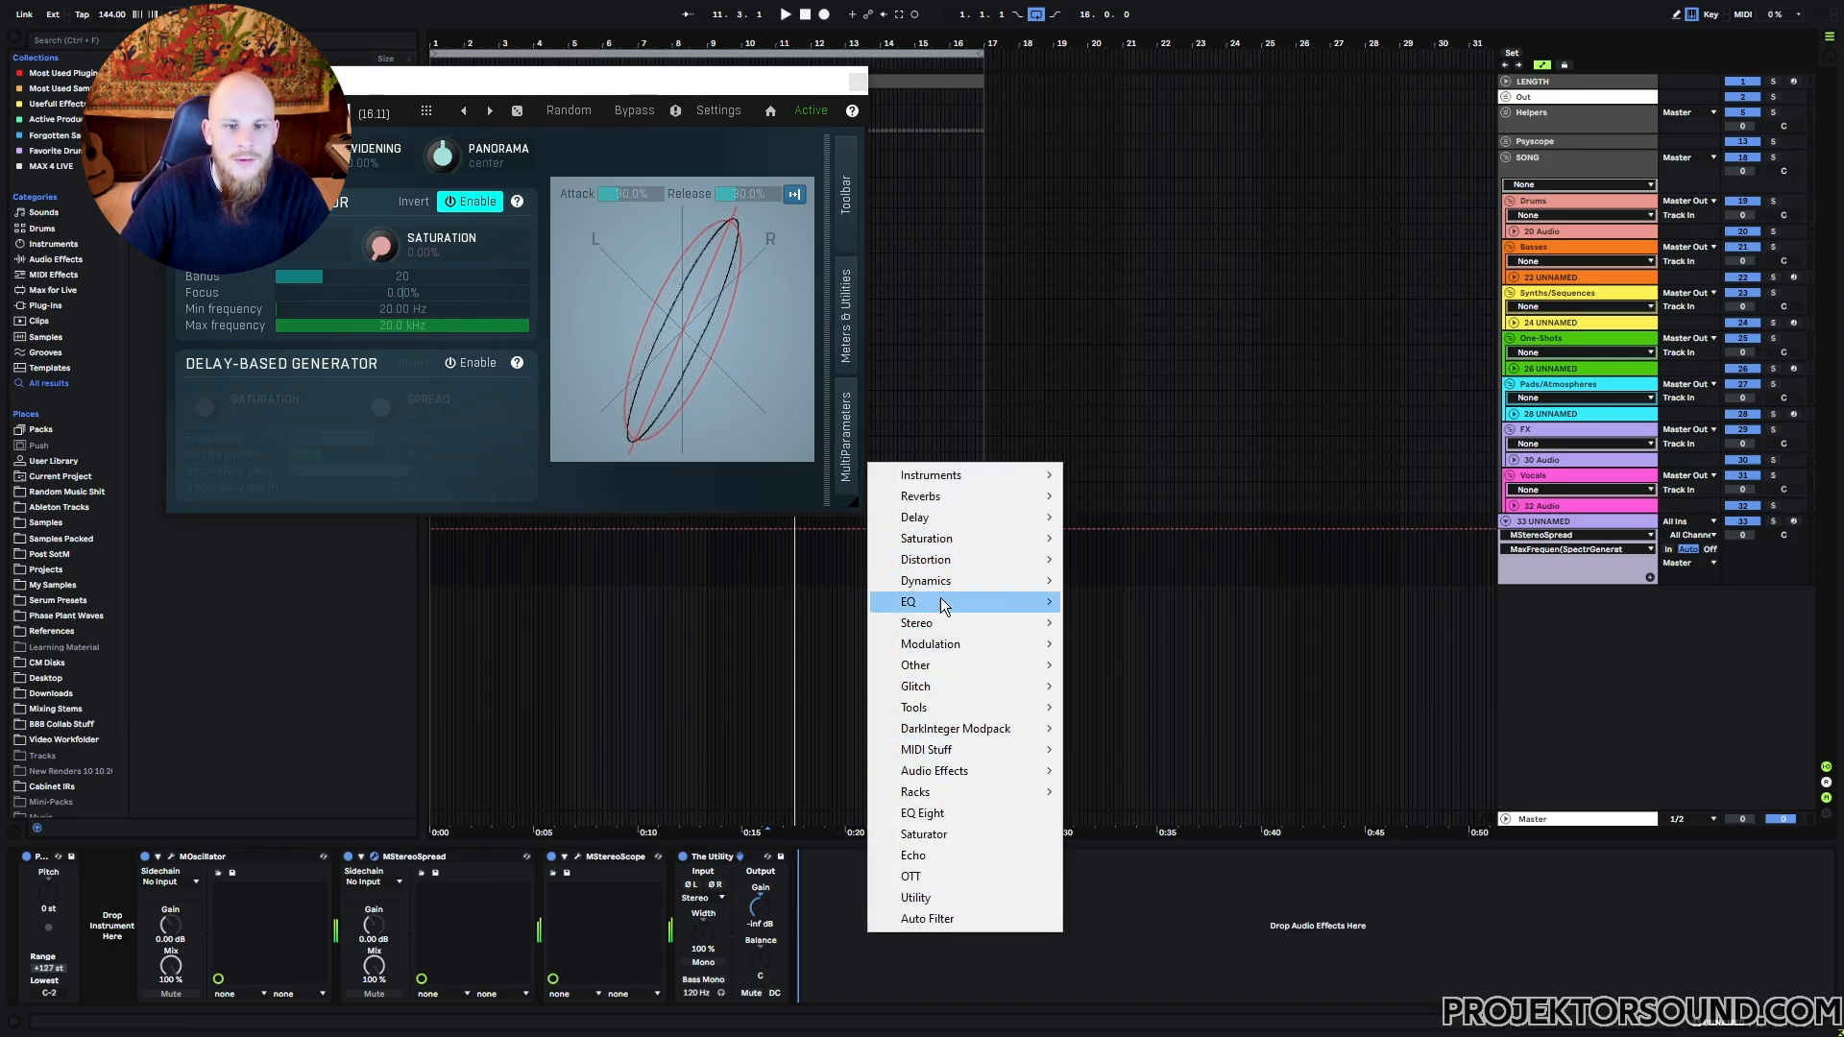
mouse_move(939, 611)
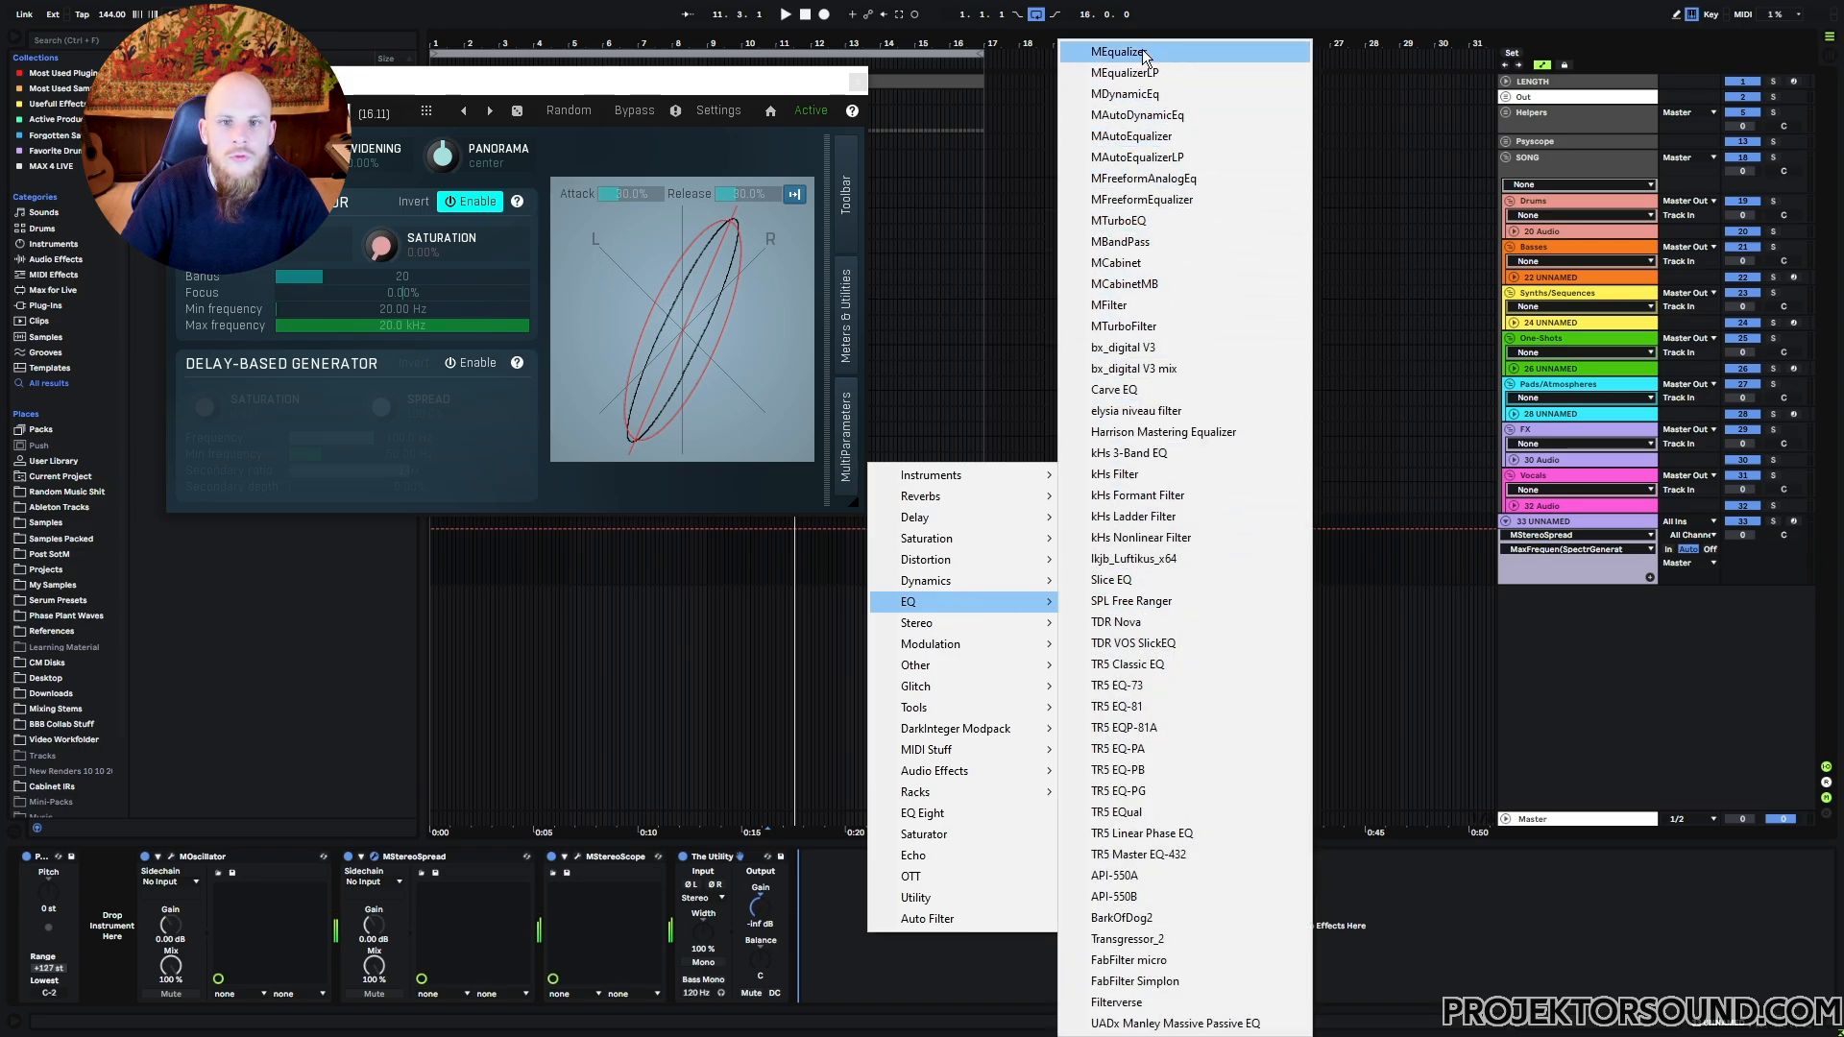
click(1133, 51)
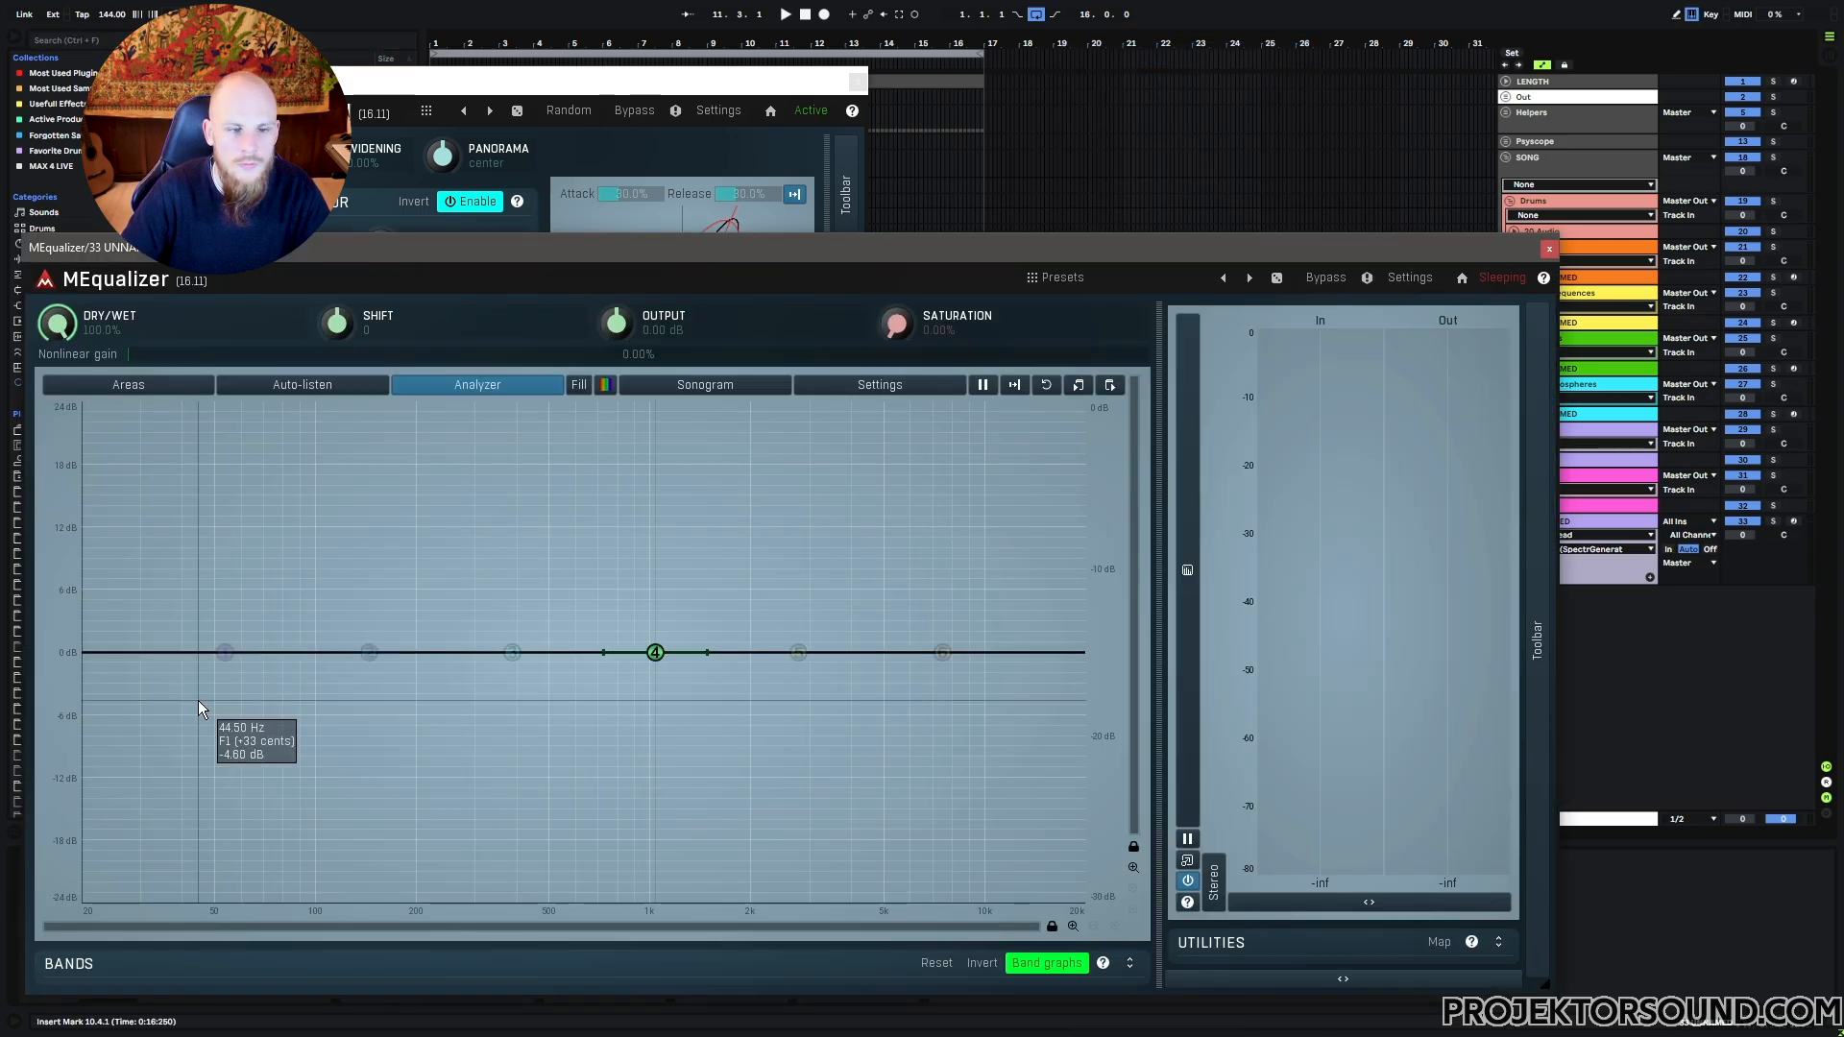
double_click(229, 654)
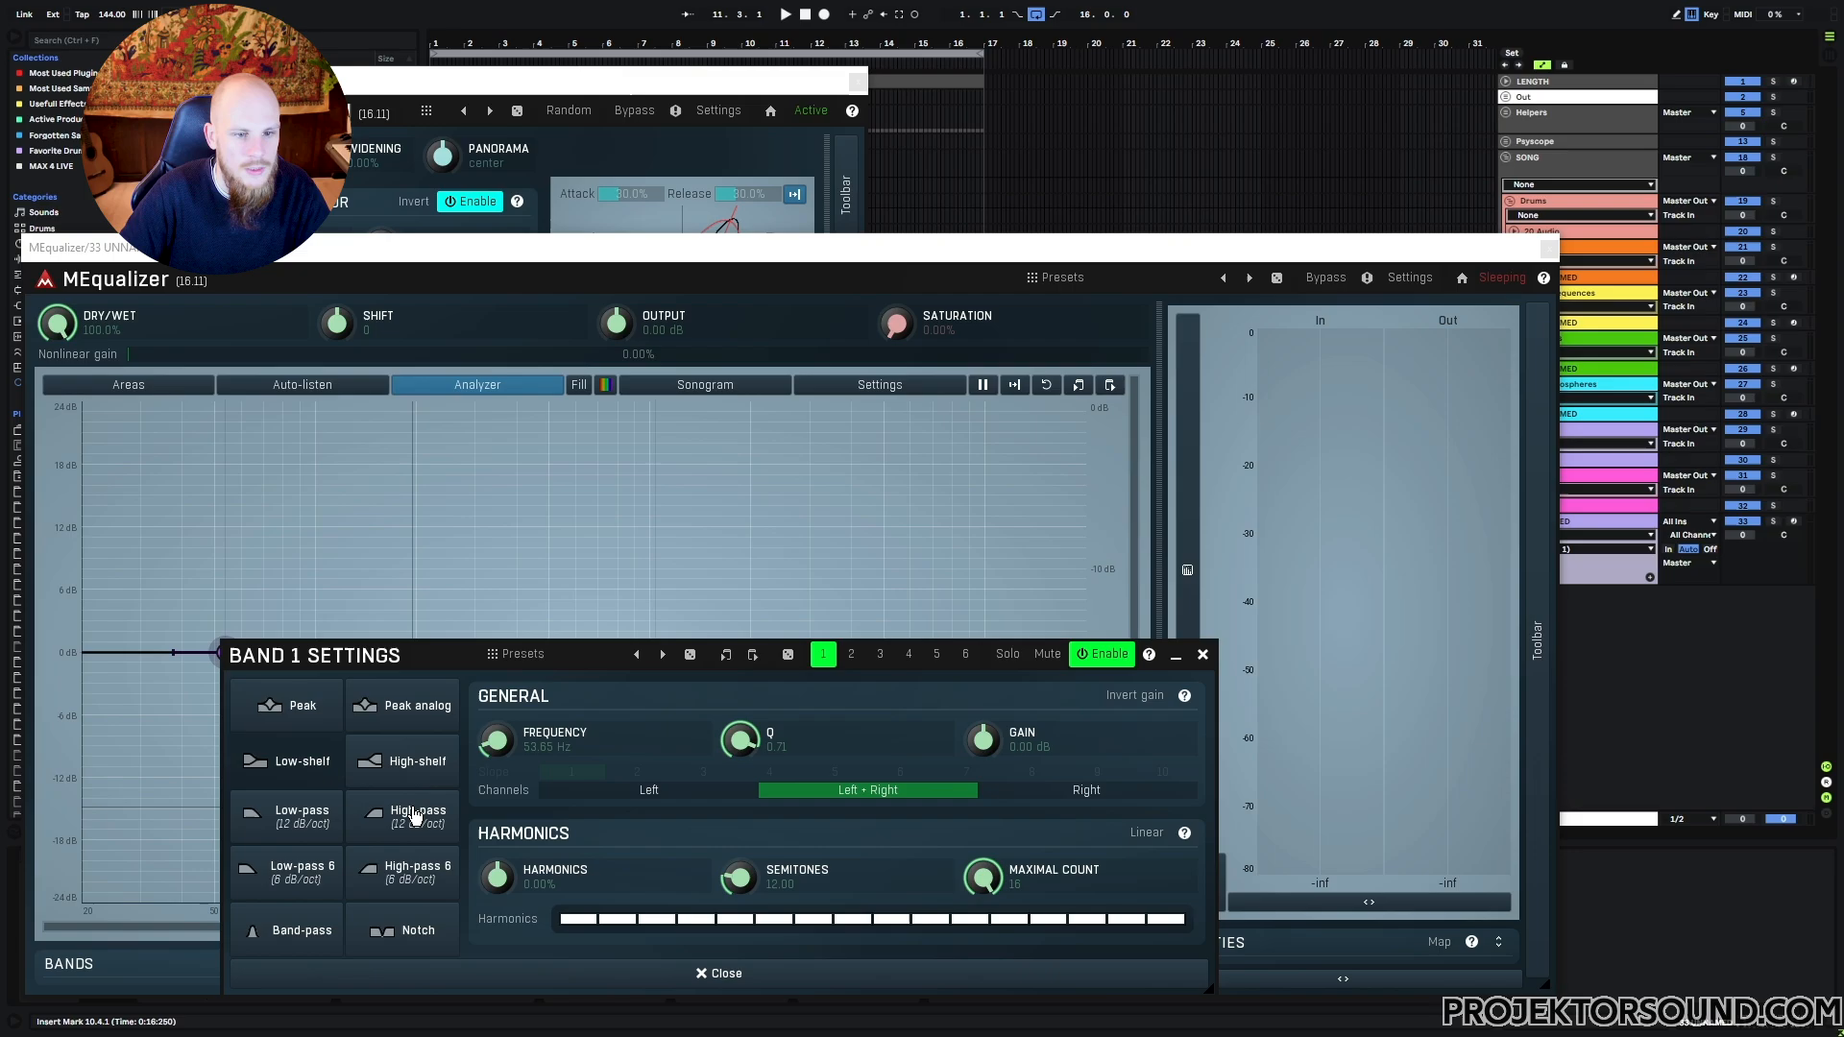
click(411, 811)
click(1202, 655)
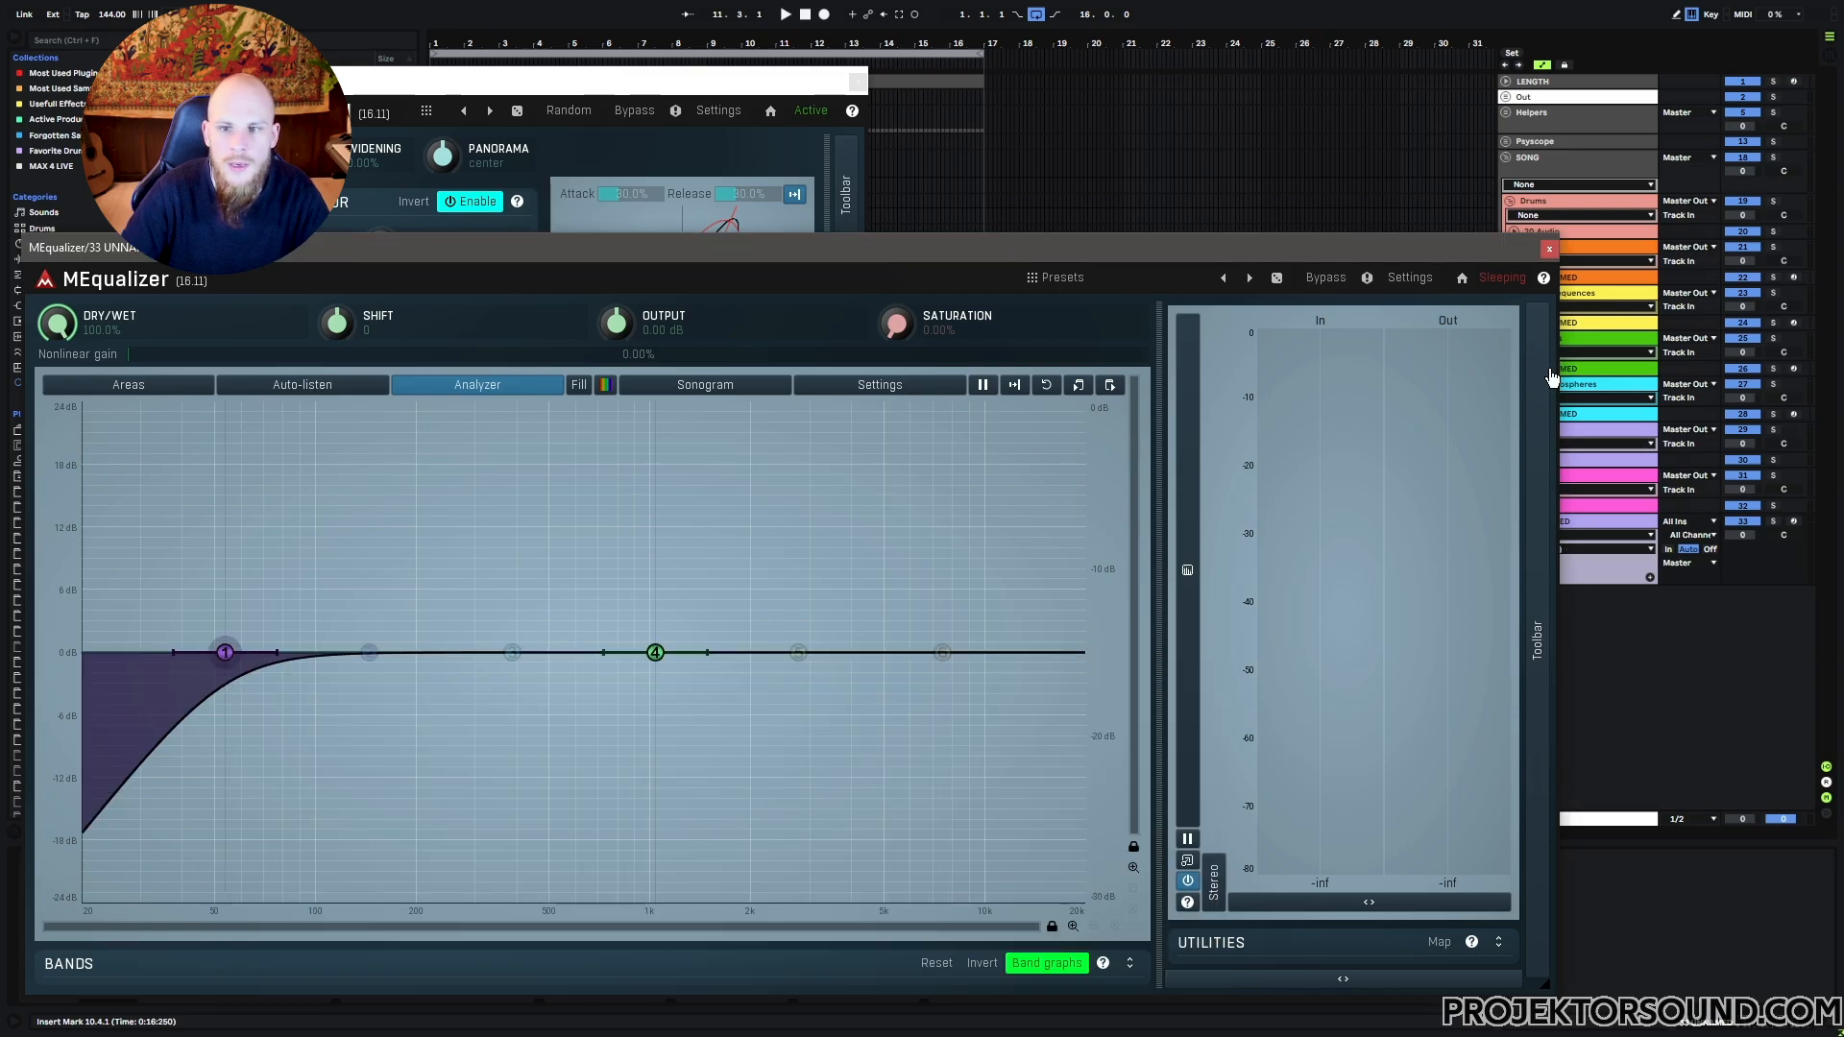
Switch MEqualizer to M+S processing and restrict the band 1 high-pass to the Side channel.
click(1540, 370)
click(1522, 357)
click(1585, 574)
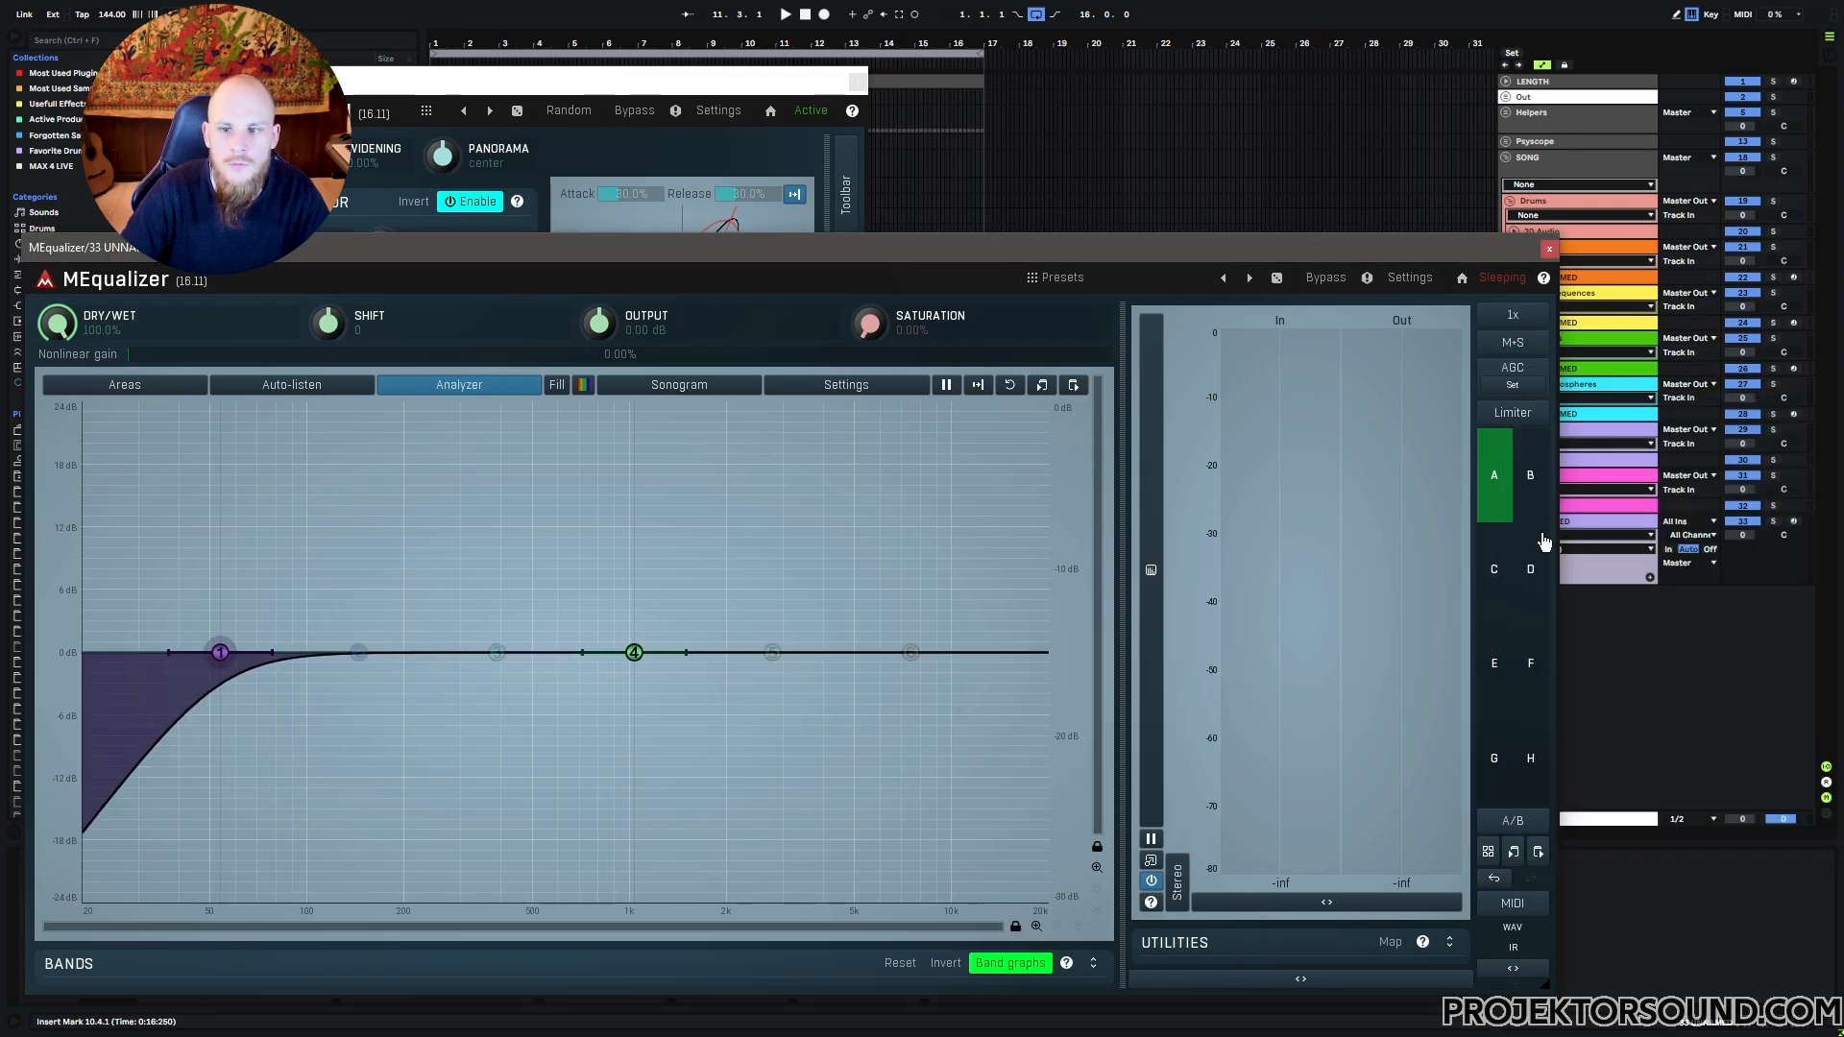
double_click(220, 649)
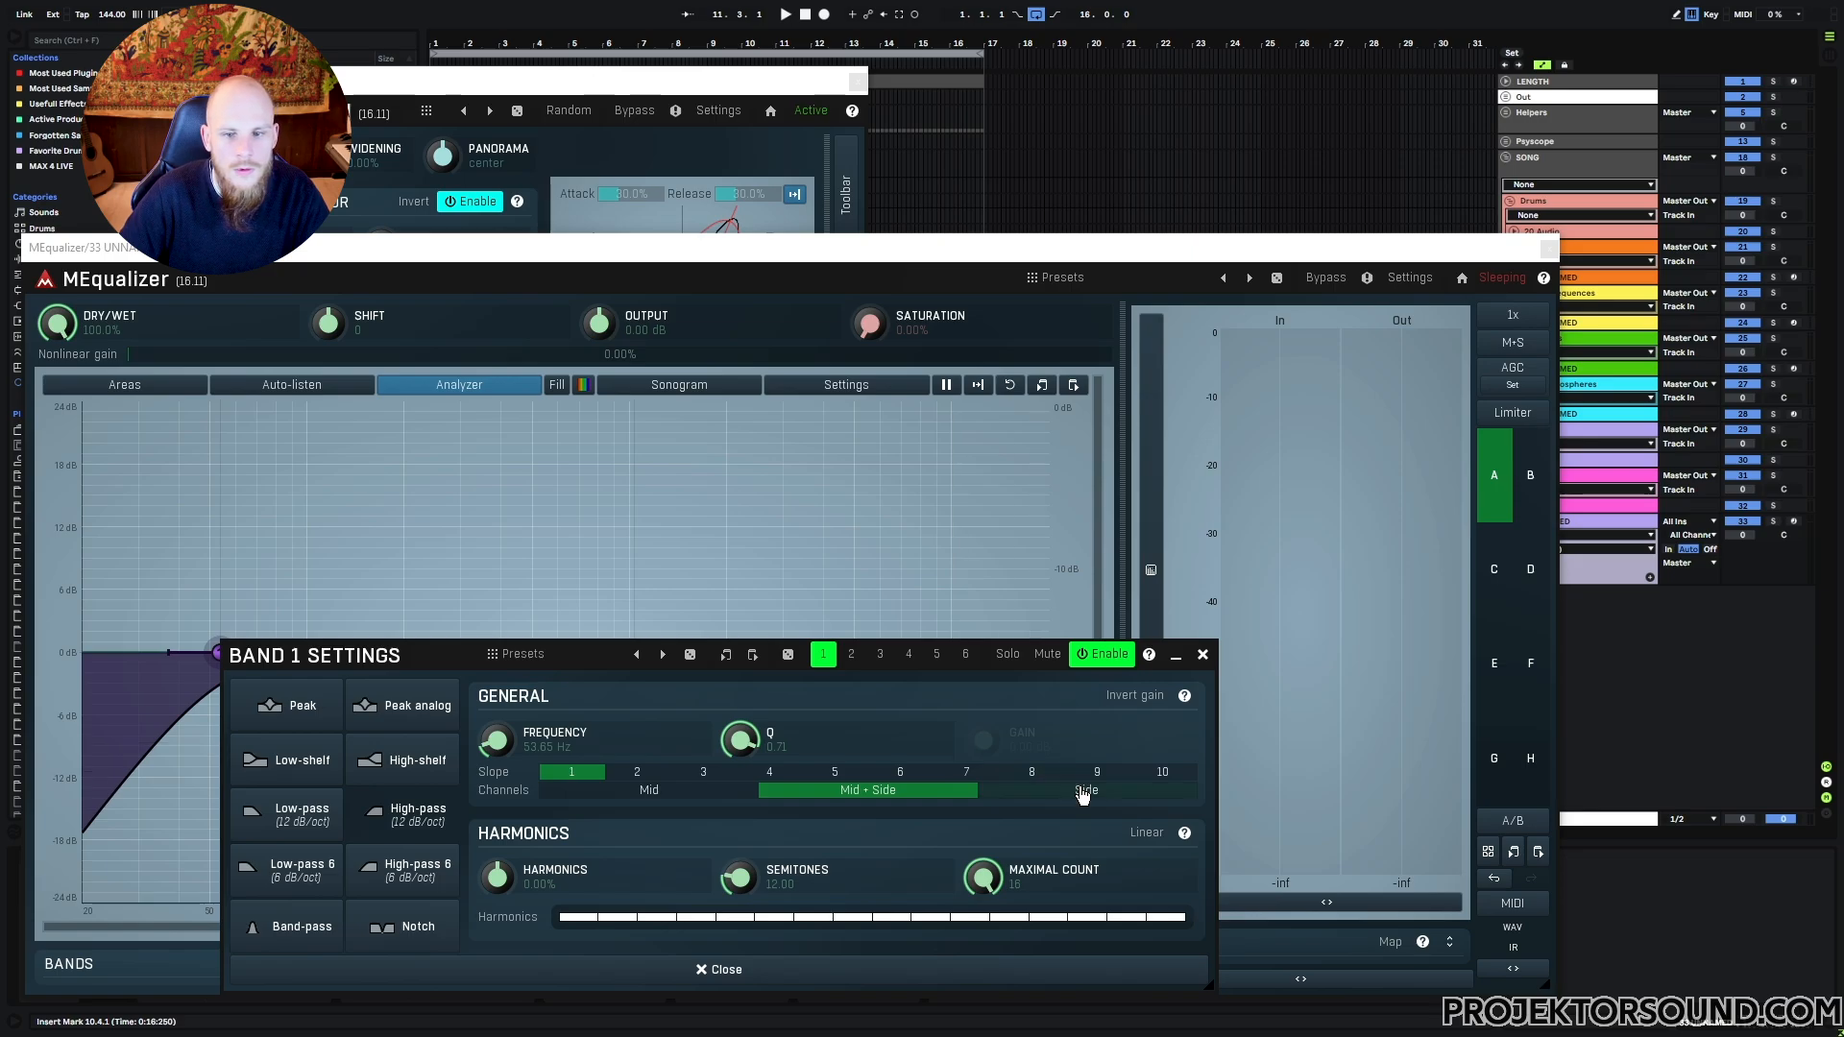
click(1086, 789)
click(1203, 655)
click(1549, 248)
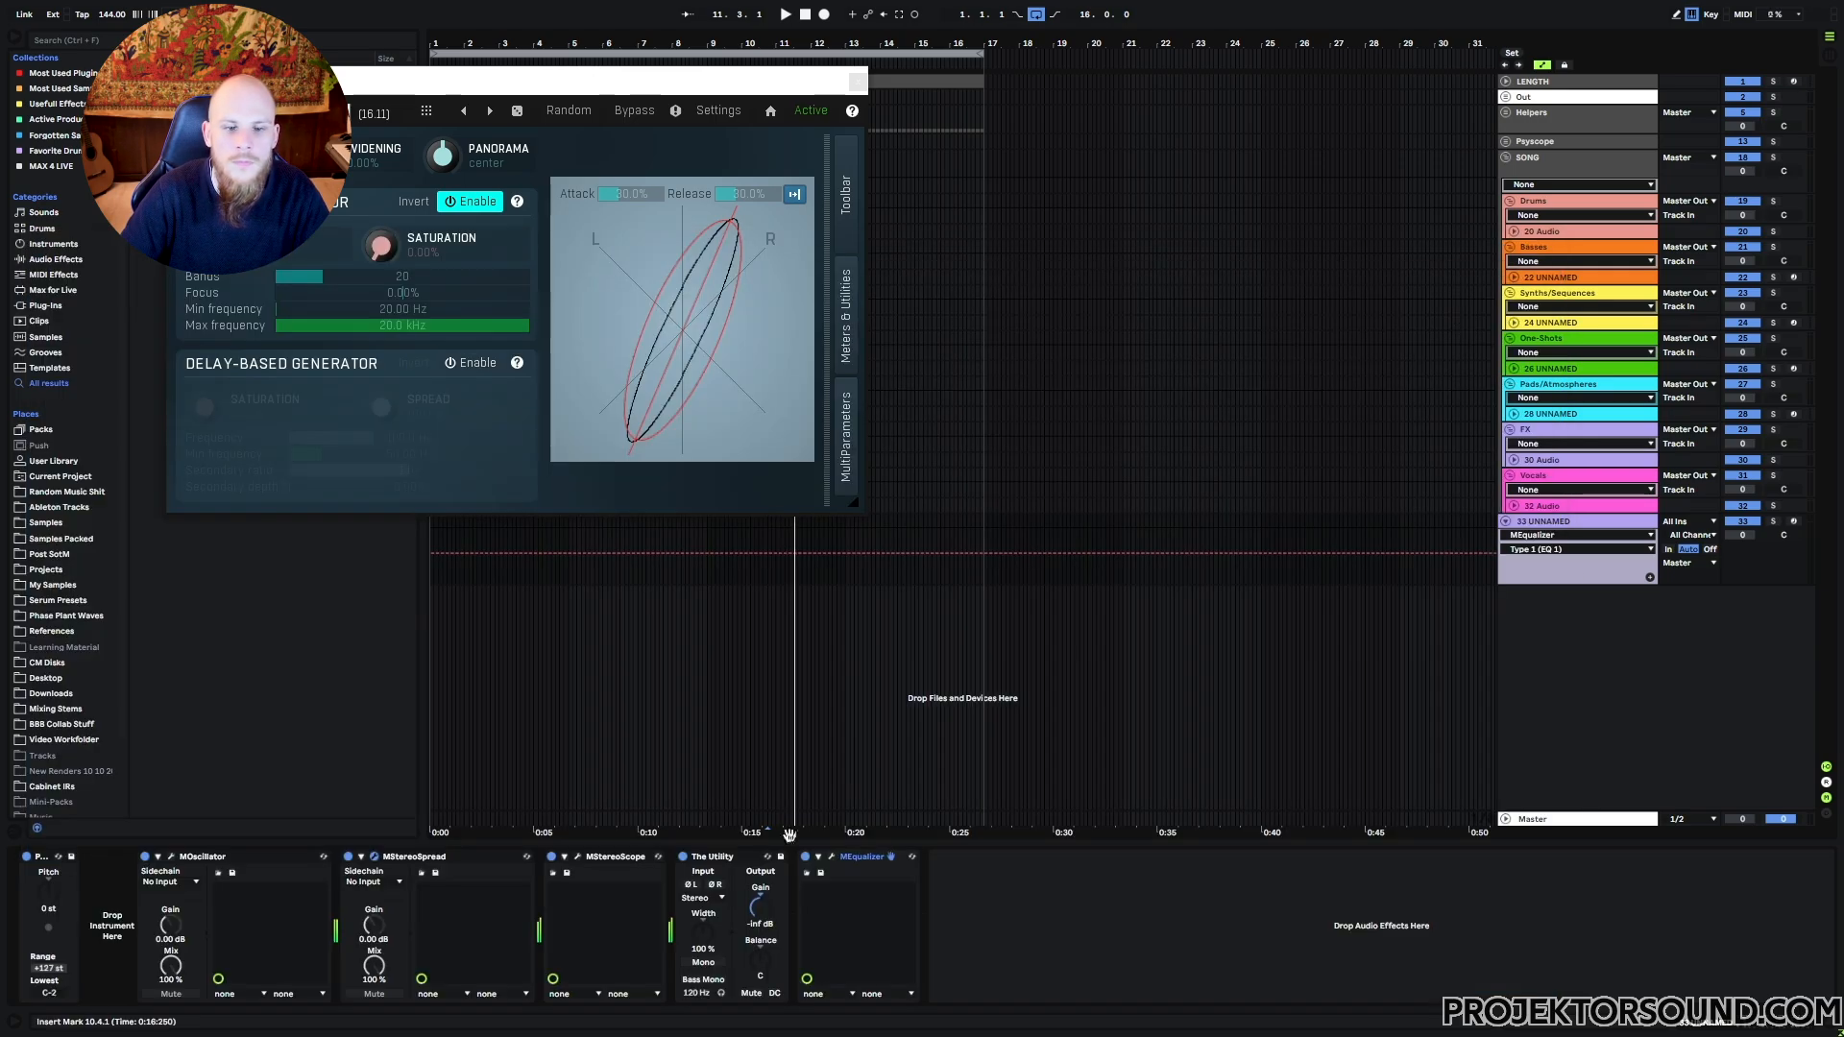
Move MEqualizer between MStereoSpread and MStereoScope and reopen the scope window beside MStereoSpread.
drag(596, 902, 593, 901)
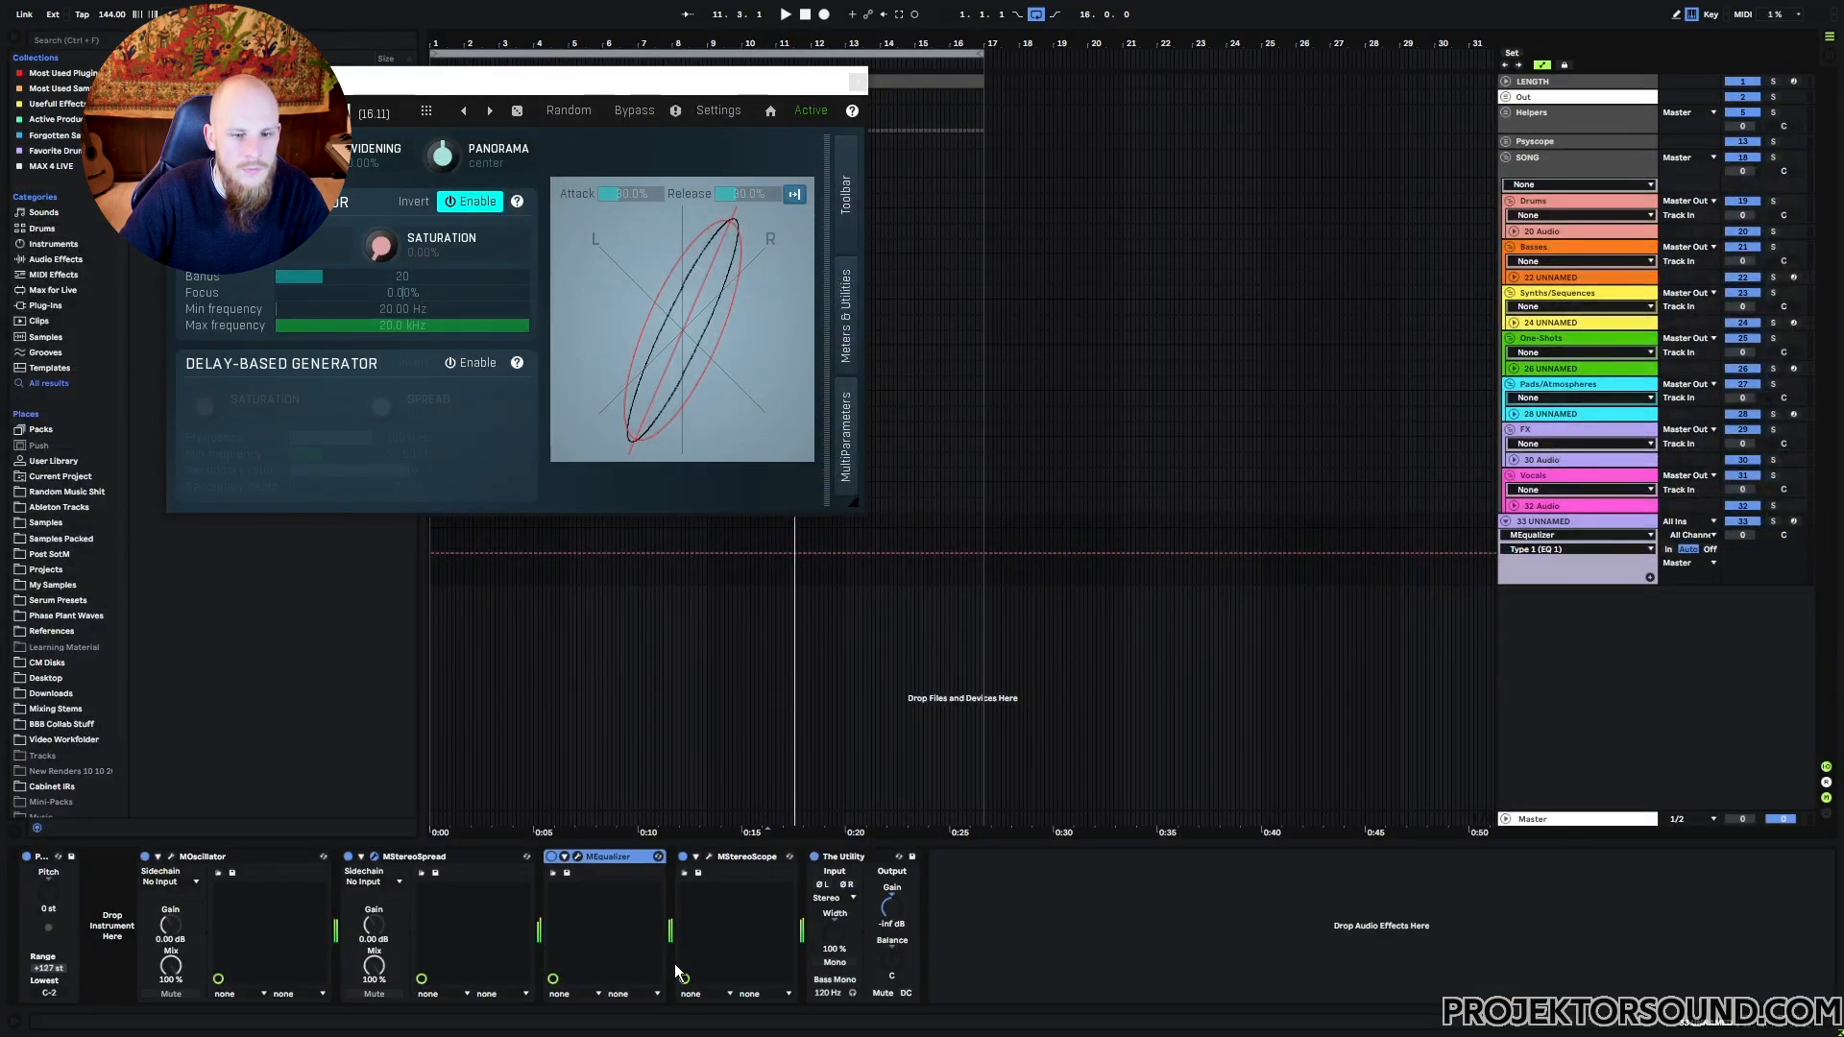
click(709, 856)
drag(1442, 543, 1803, 577)
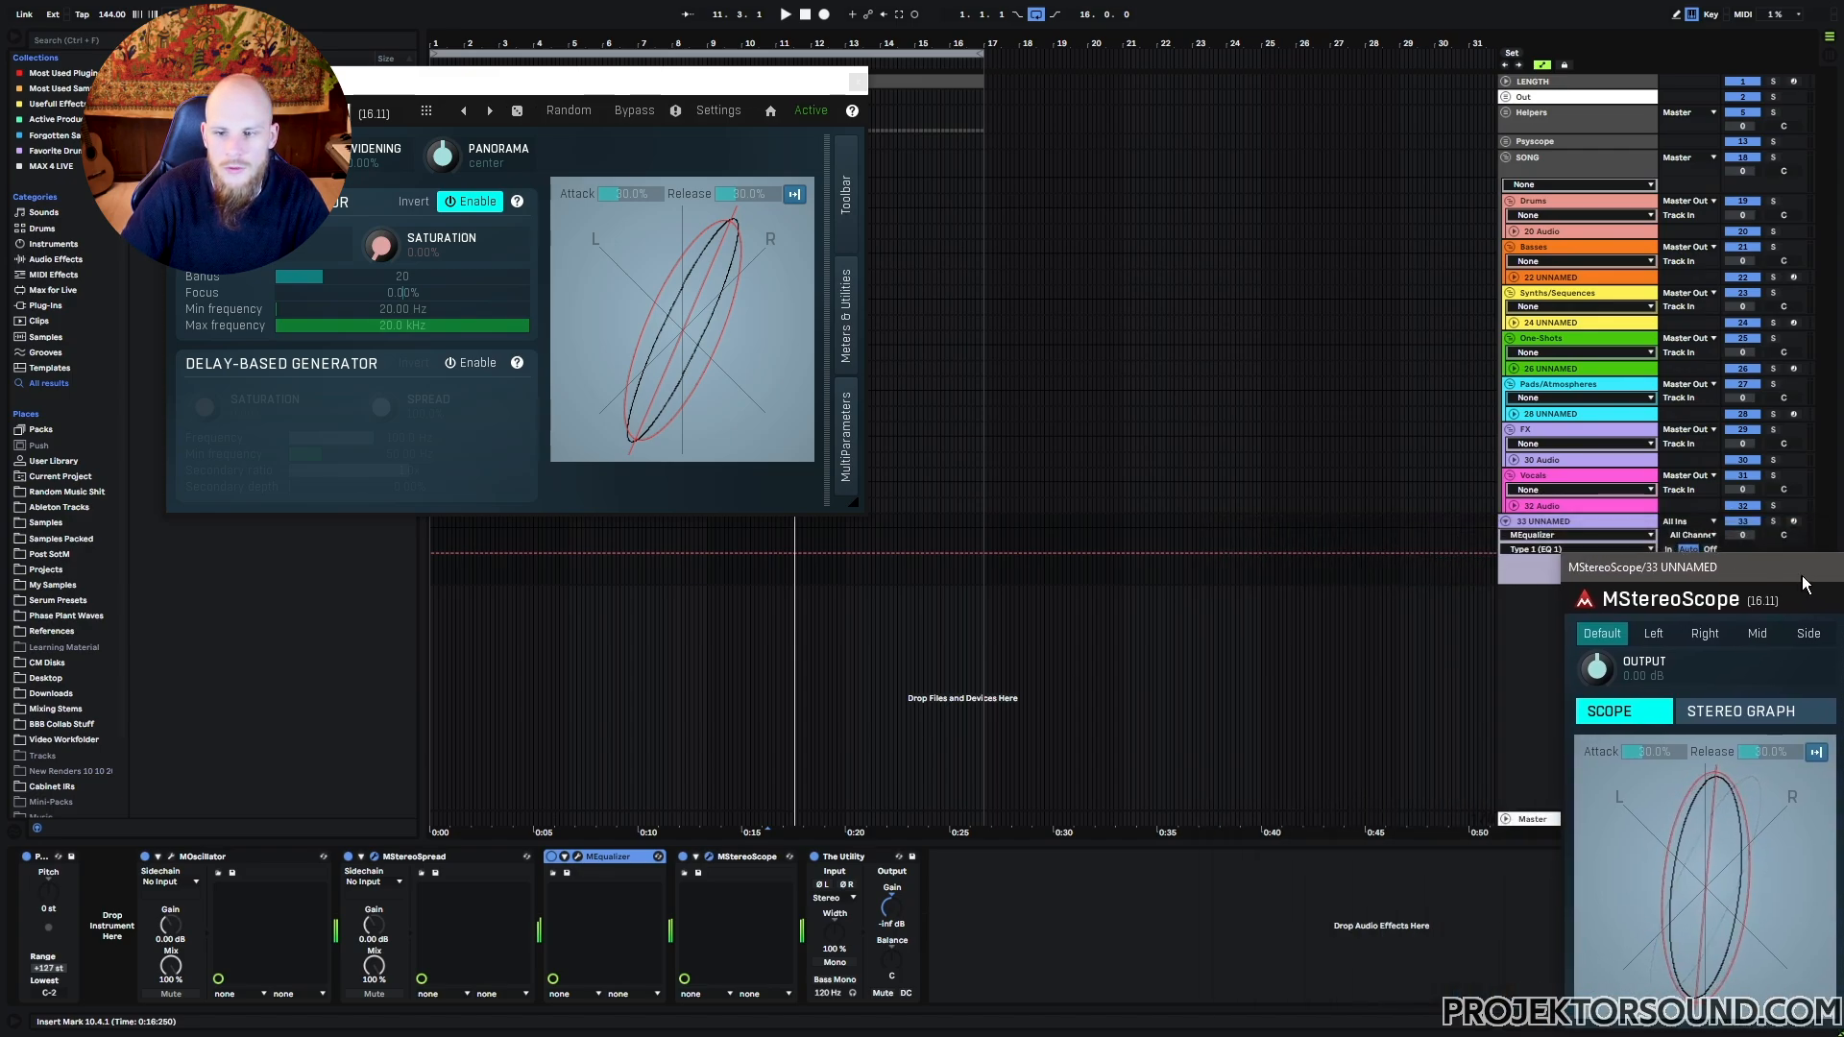
Raise MEqualizer's band 1 side high-pass frequency to about 361 Hz with the MStereoScope meters in view.
click(578, 855)
click(1300, 978)
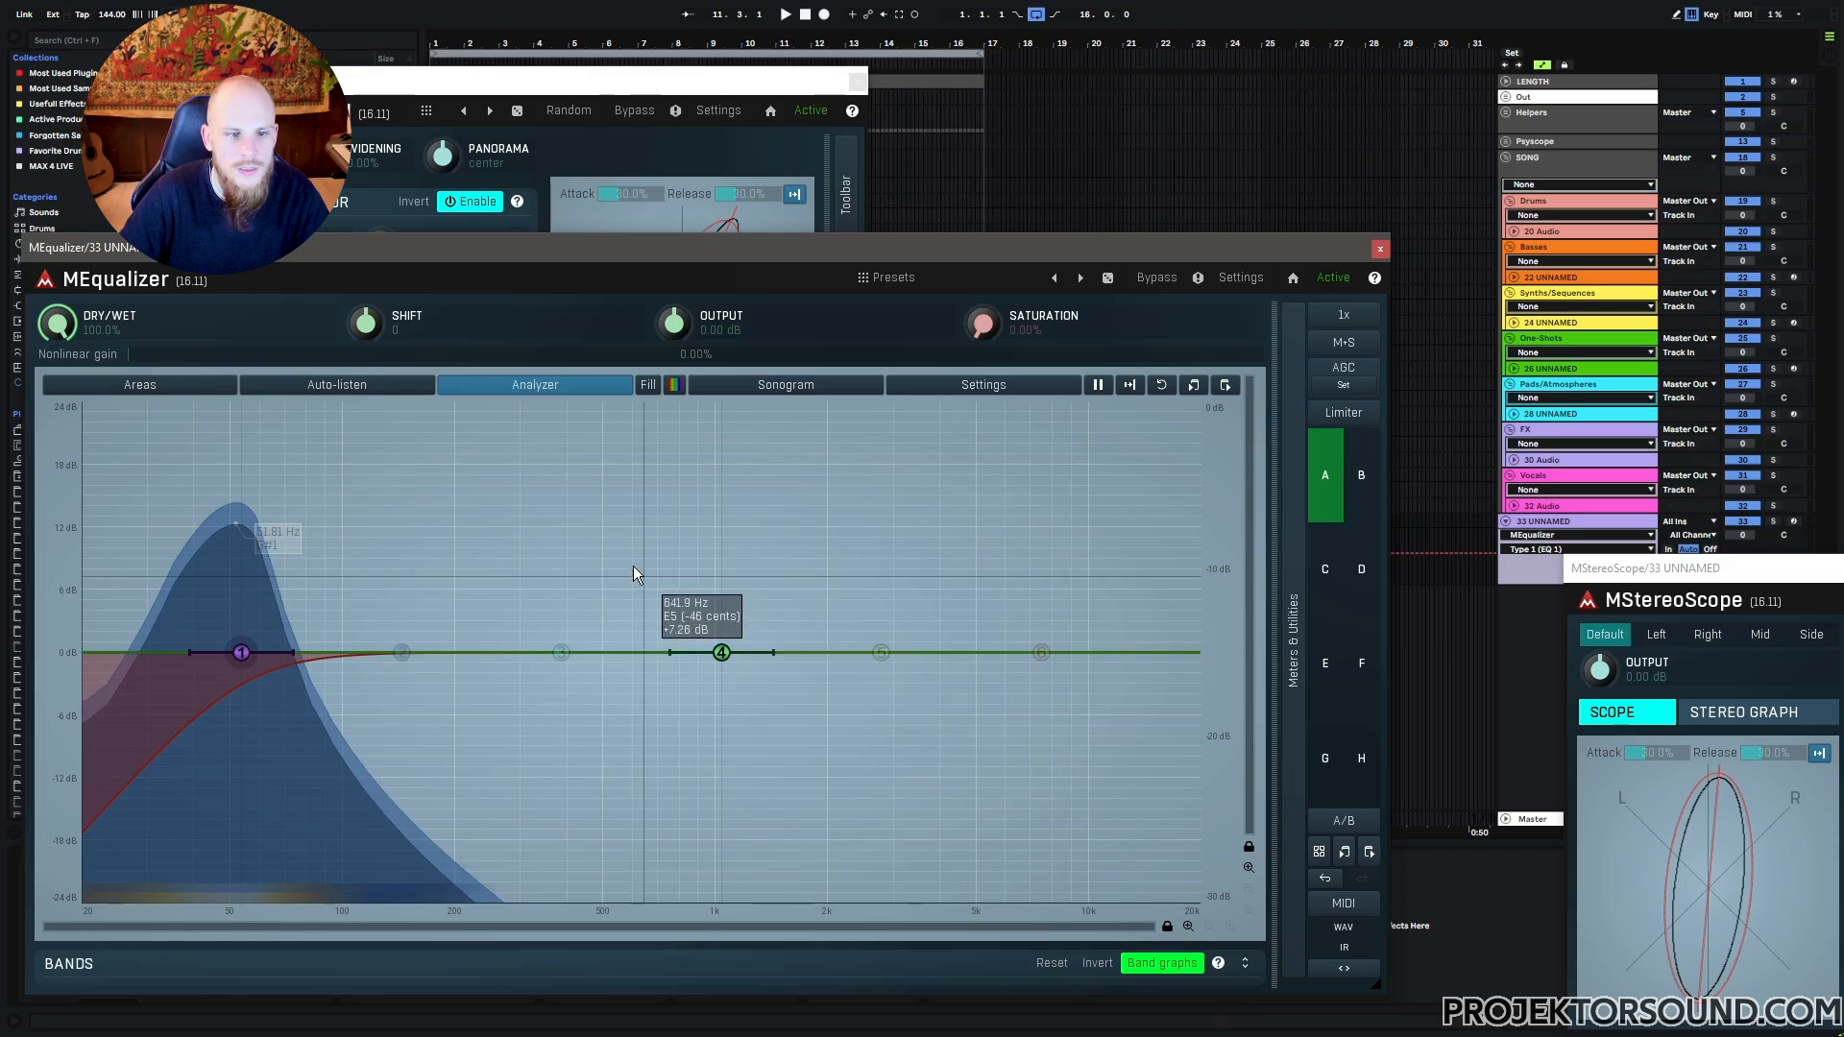
double_click(241, 653)
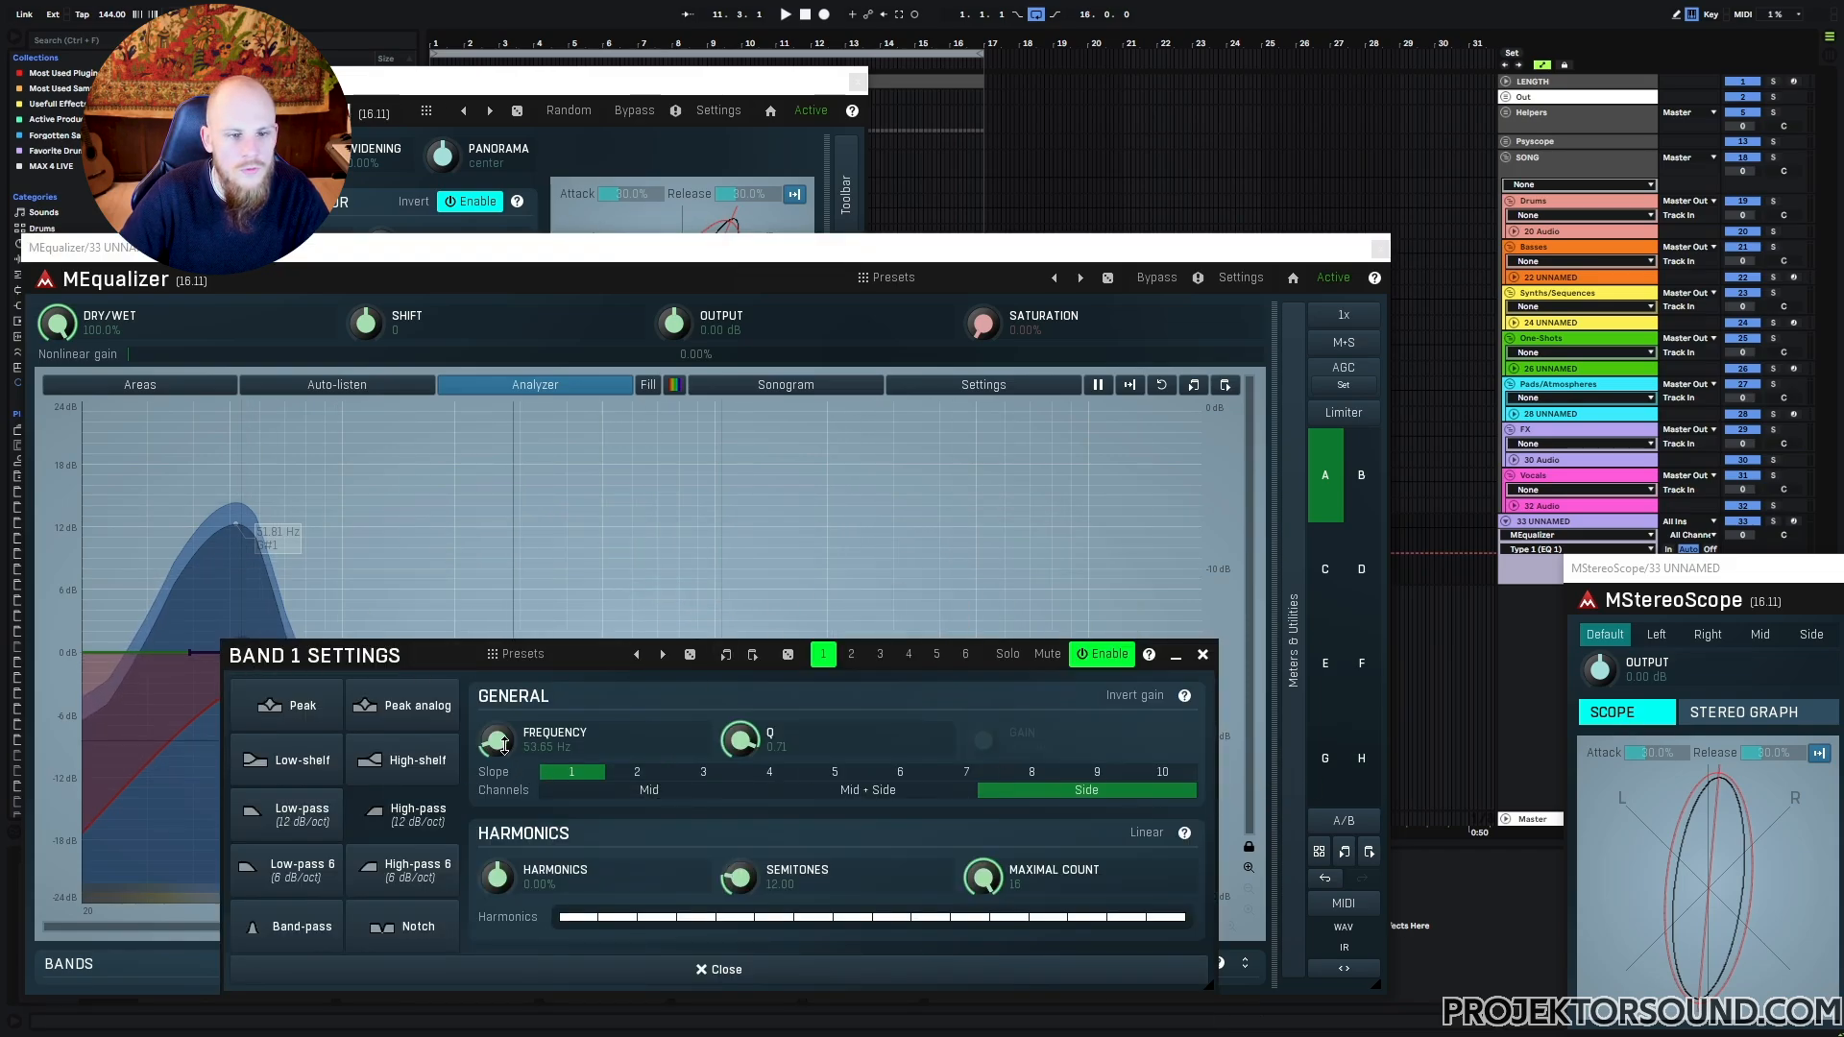
drag(1641, 575, 1297, 574)
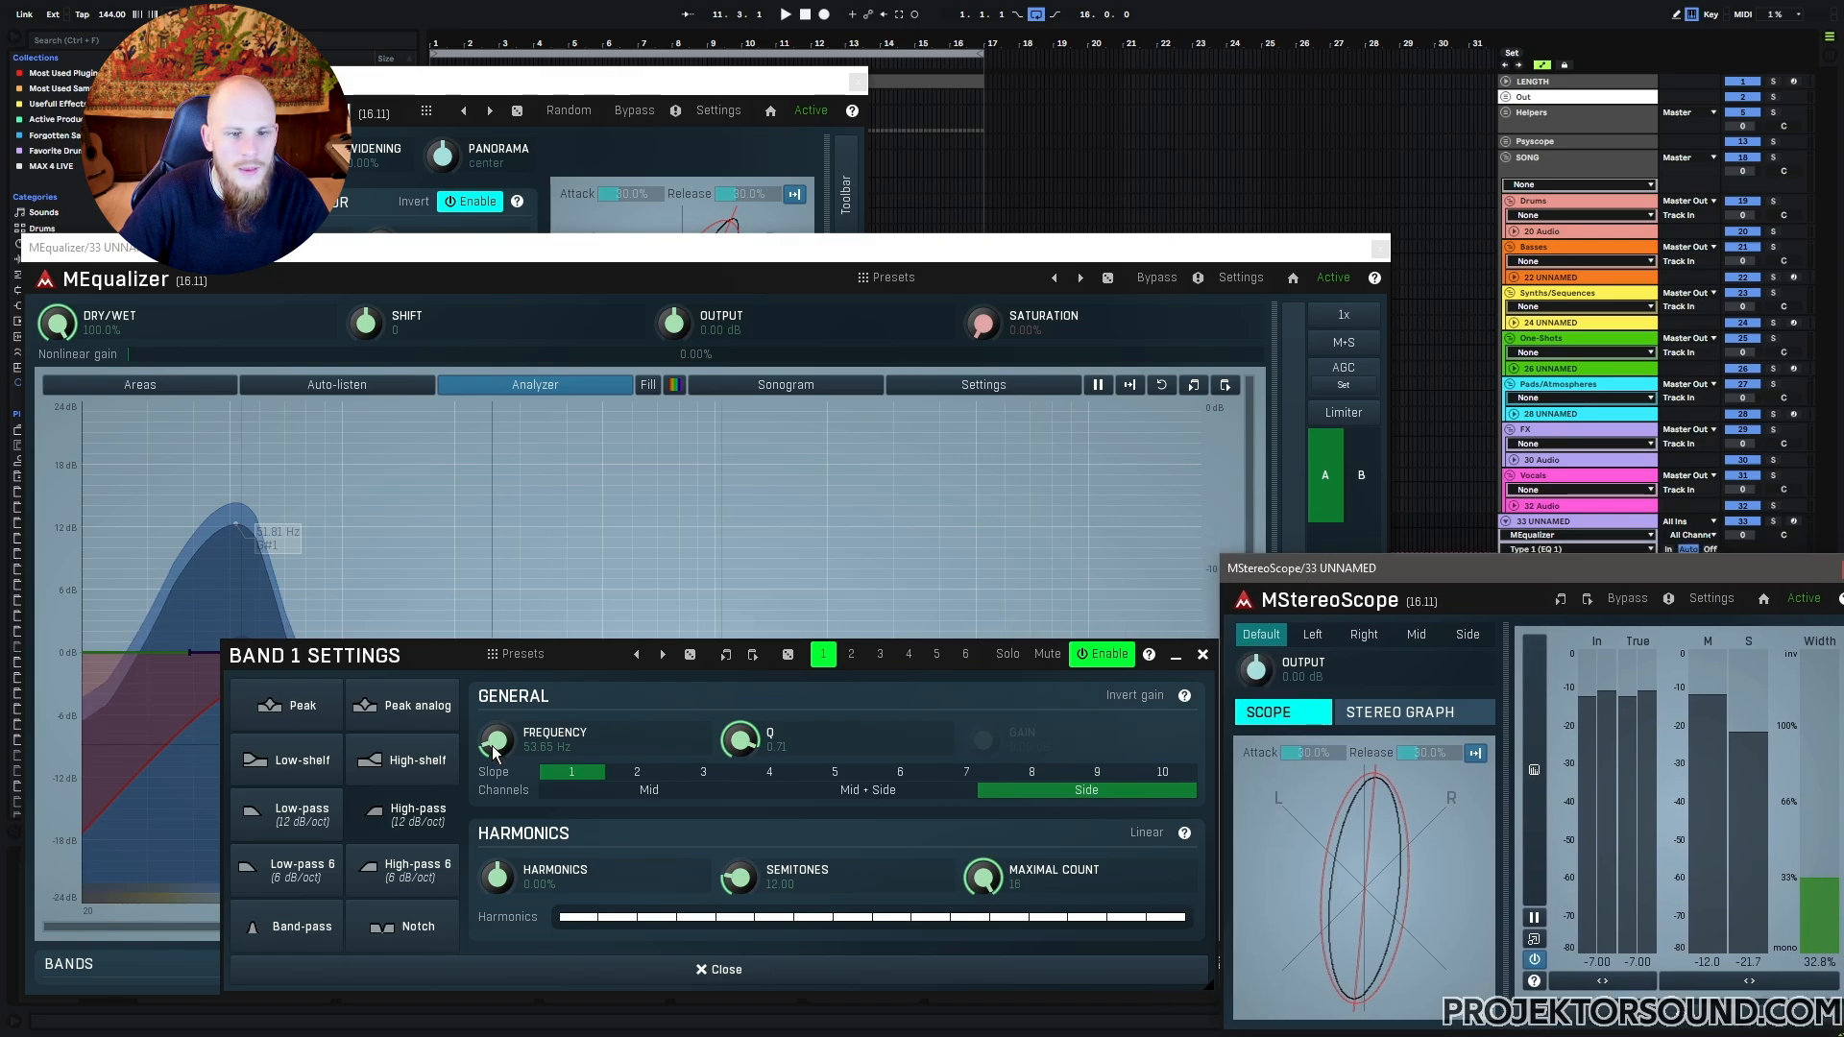
drag(493, 743, 492, 643)
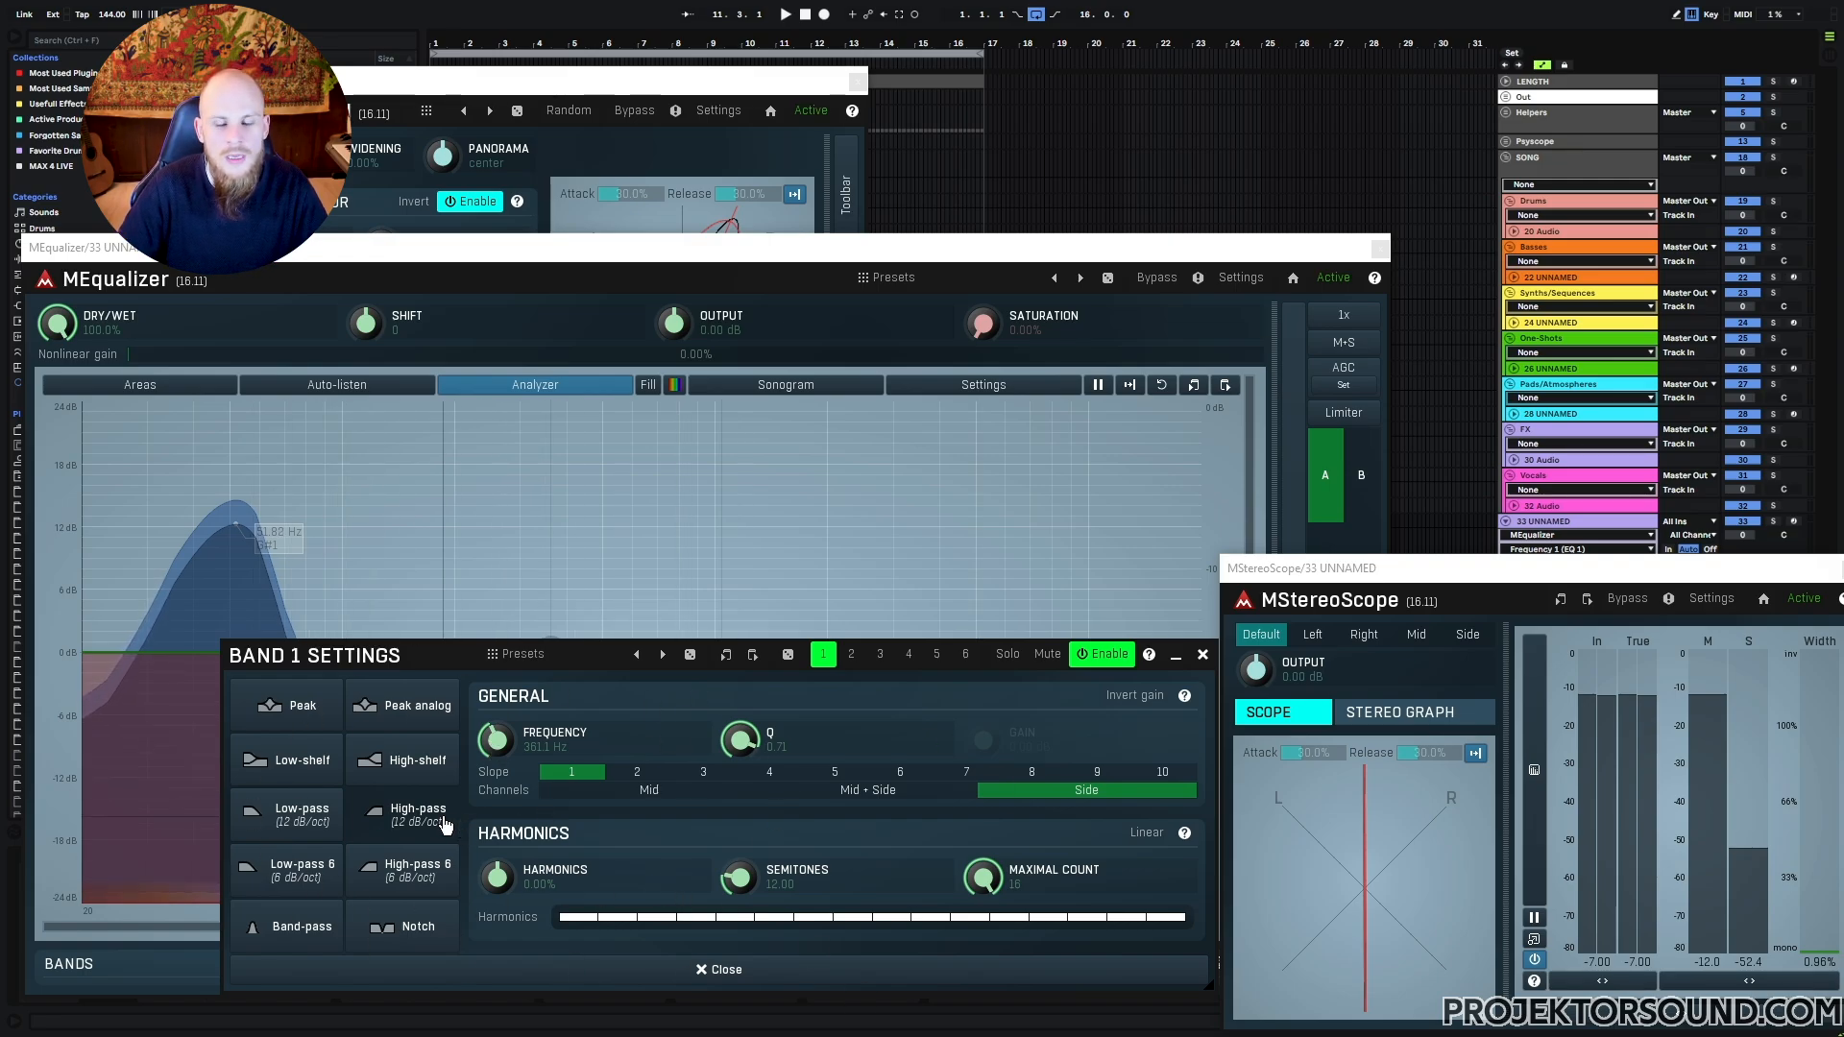
Delete MEqualizer from the device chain, leaving only the MStereoScope window open.
click(544, 84)
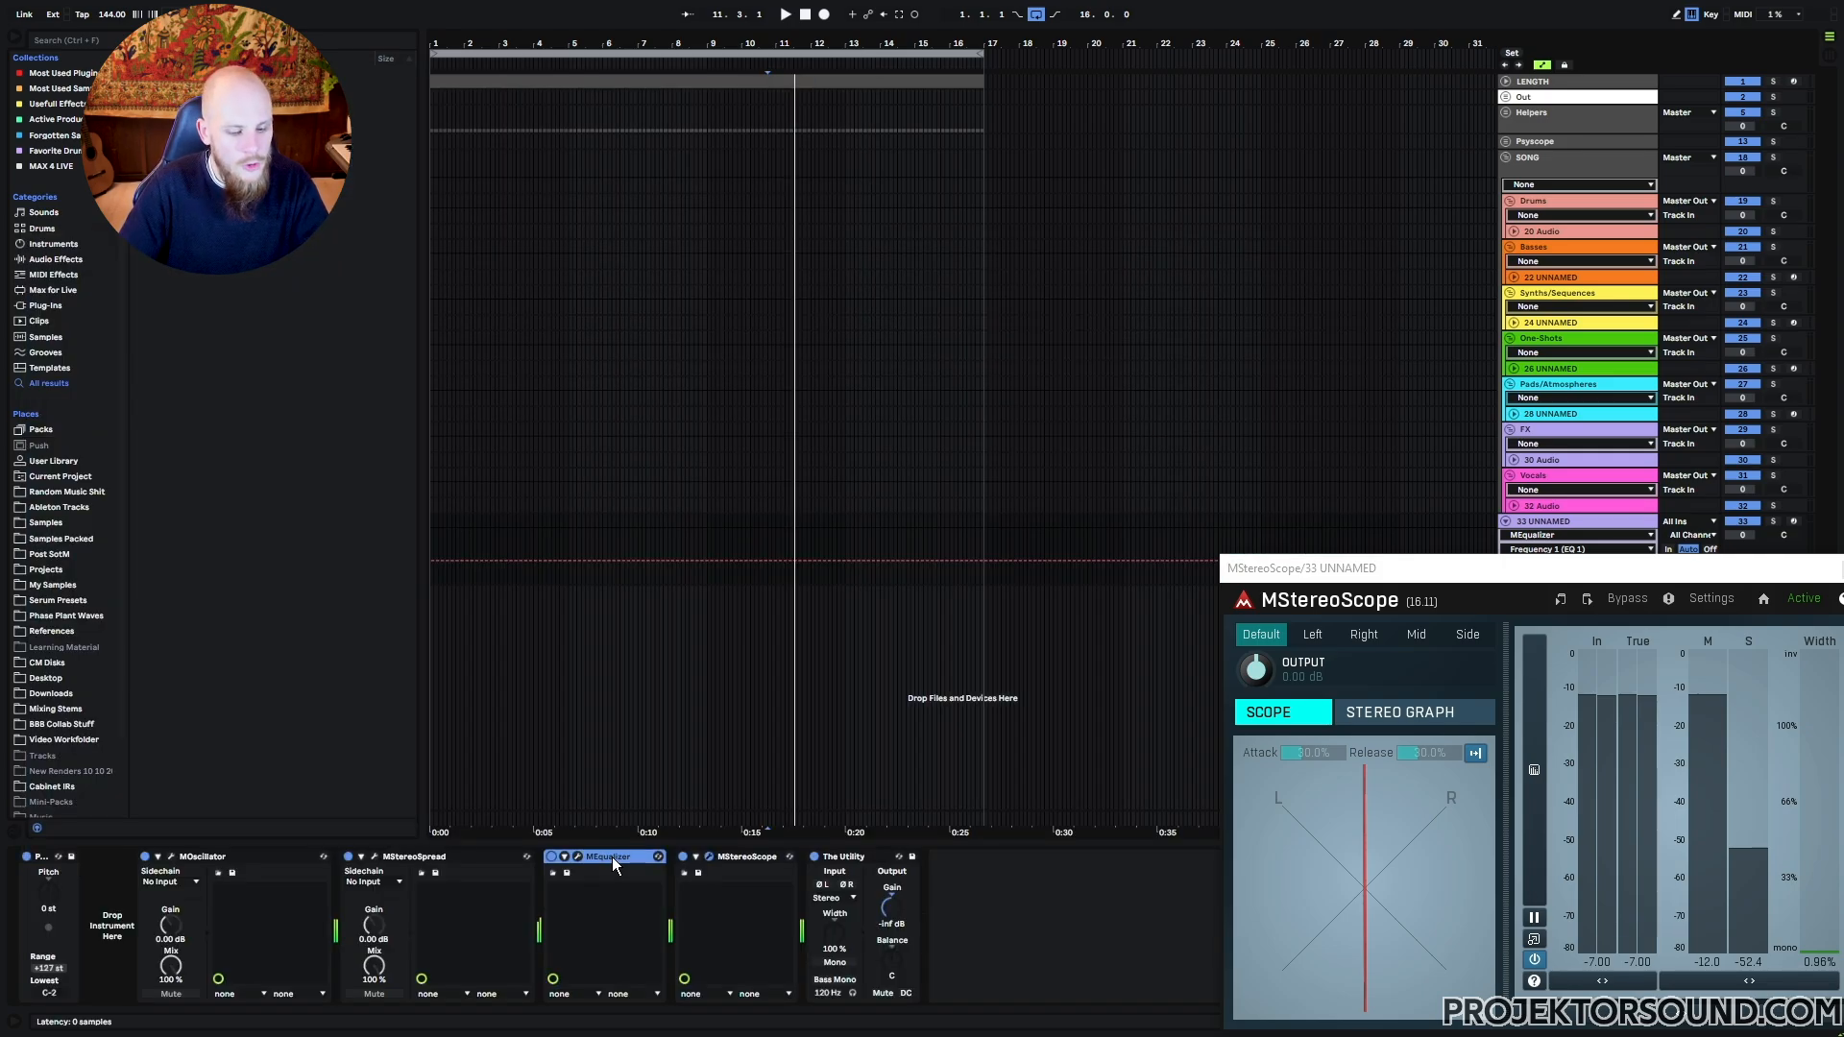
key(Delete)
click(889, 886)
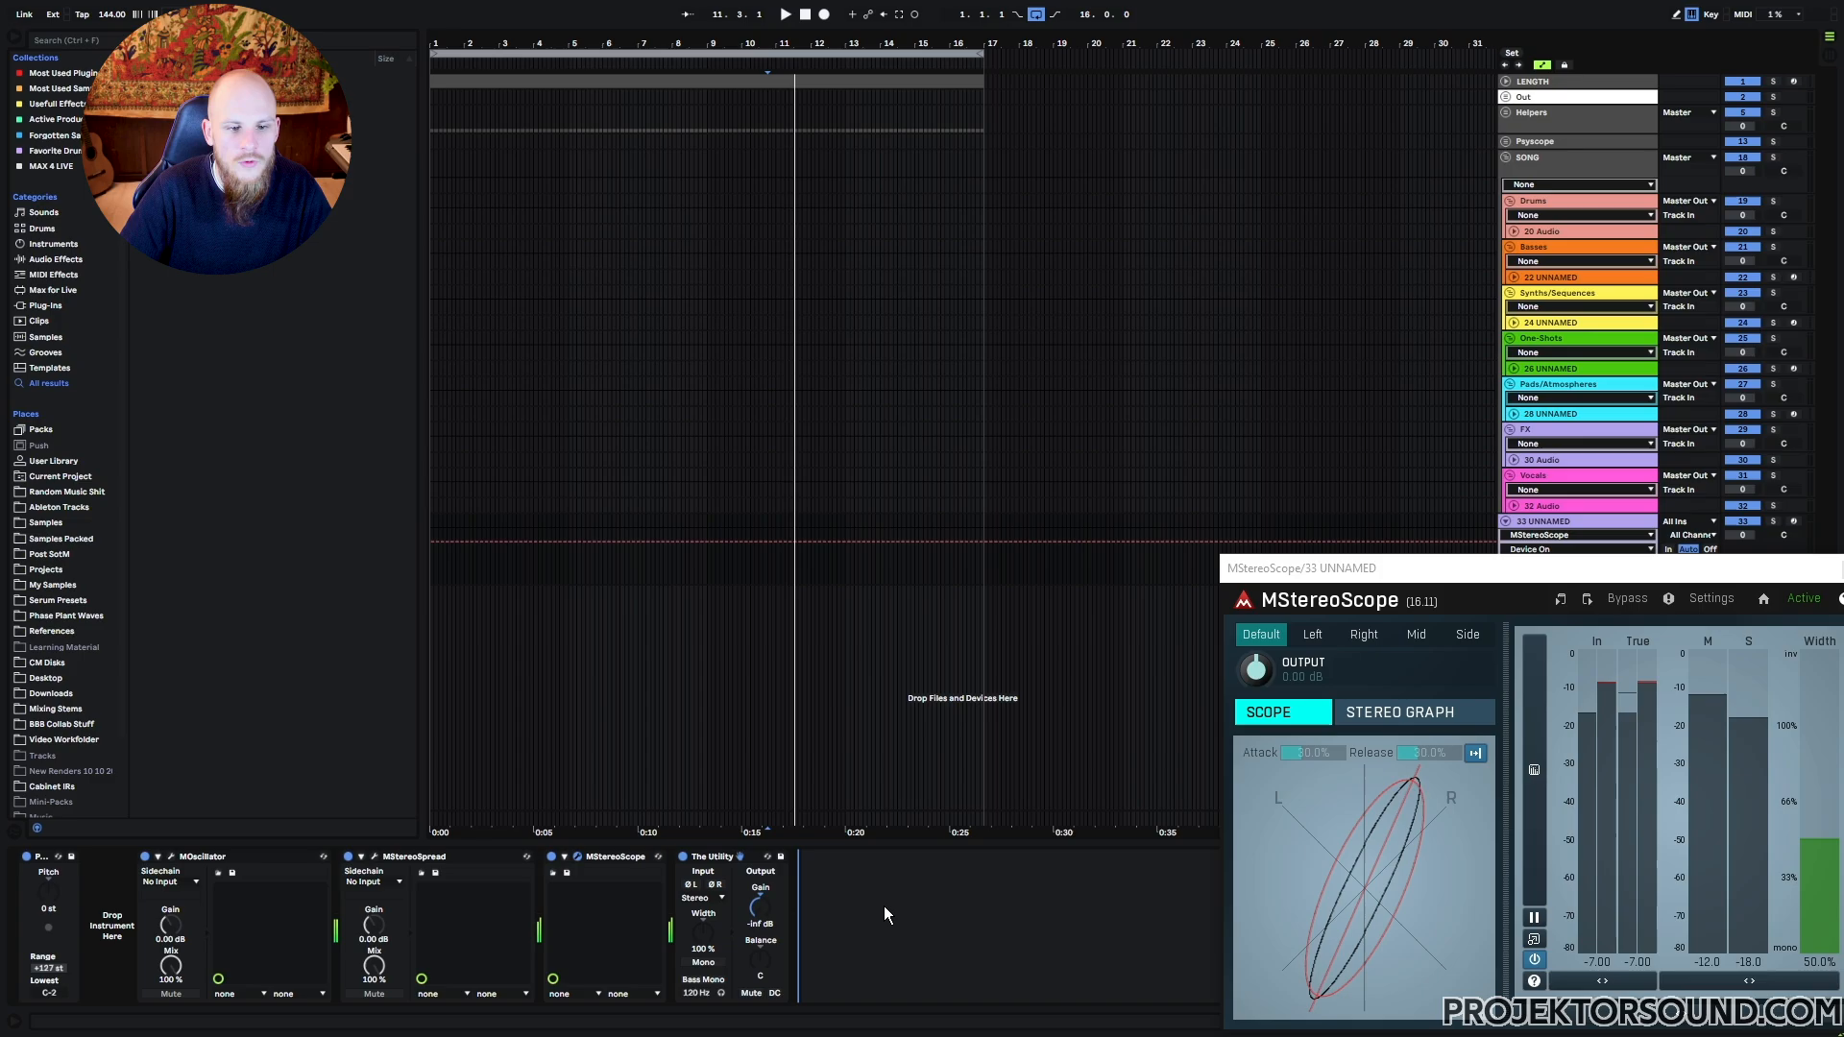
Add MStereoProcessor to the device chain and place it between MStereoSpread and MStereoScope, keeping the scope in view.
right_click(884, 907)
mouse_move(988, 600)
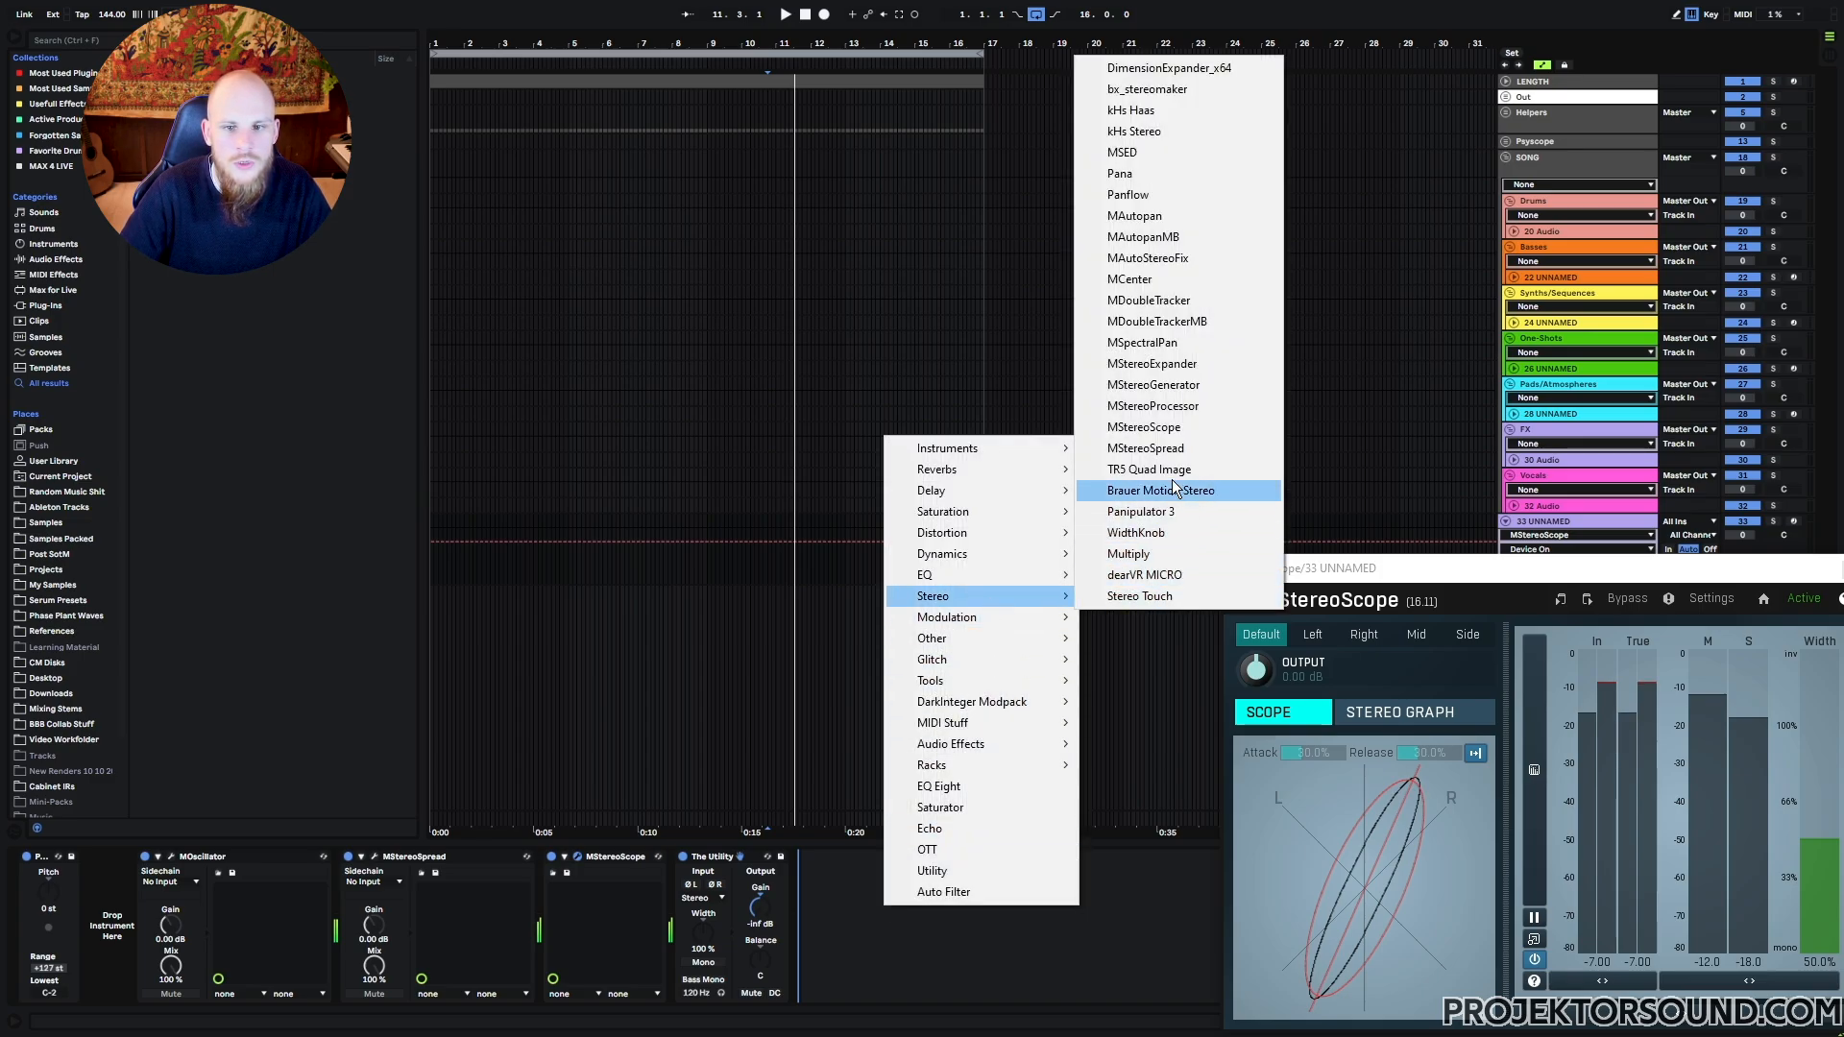
click(1179, 405)
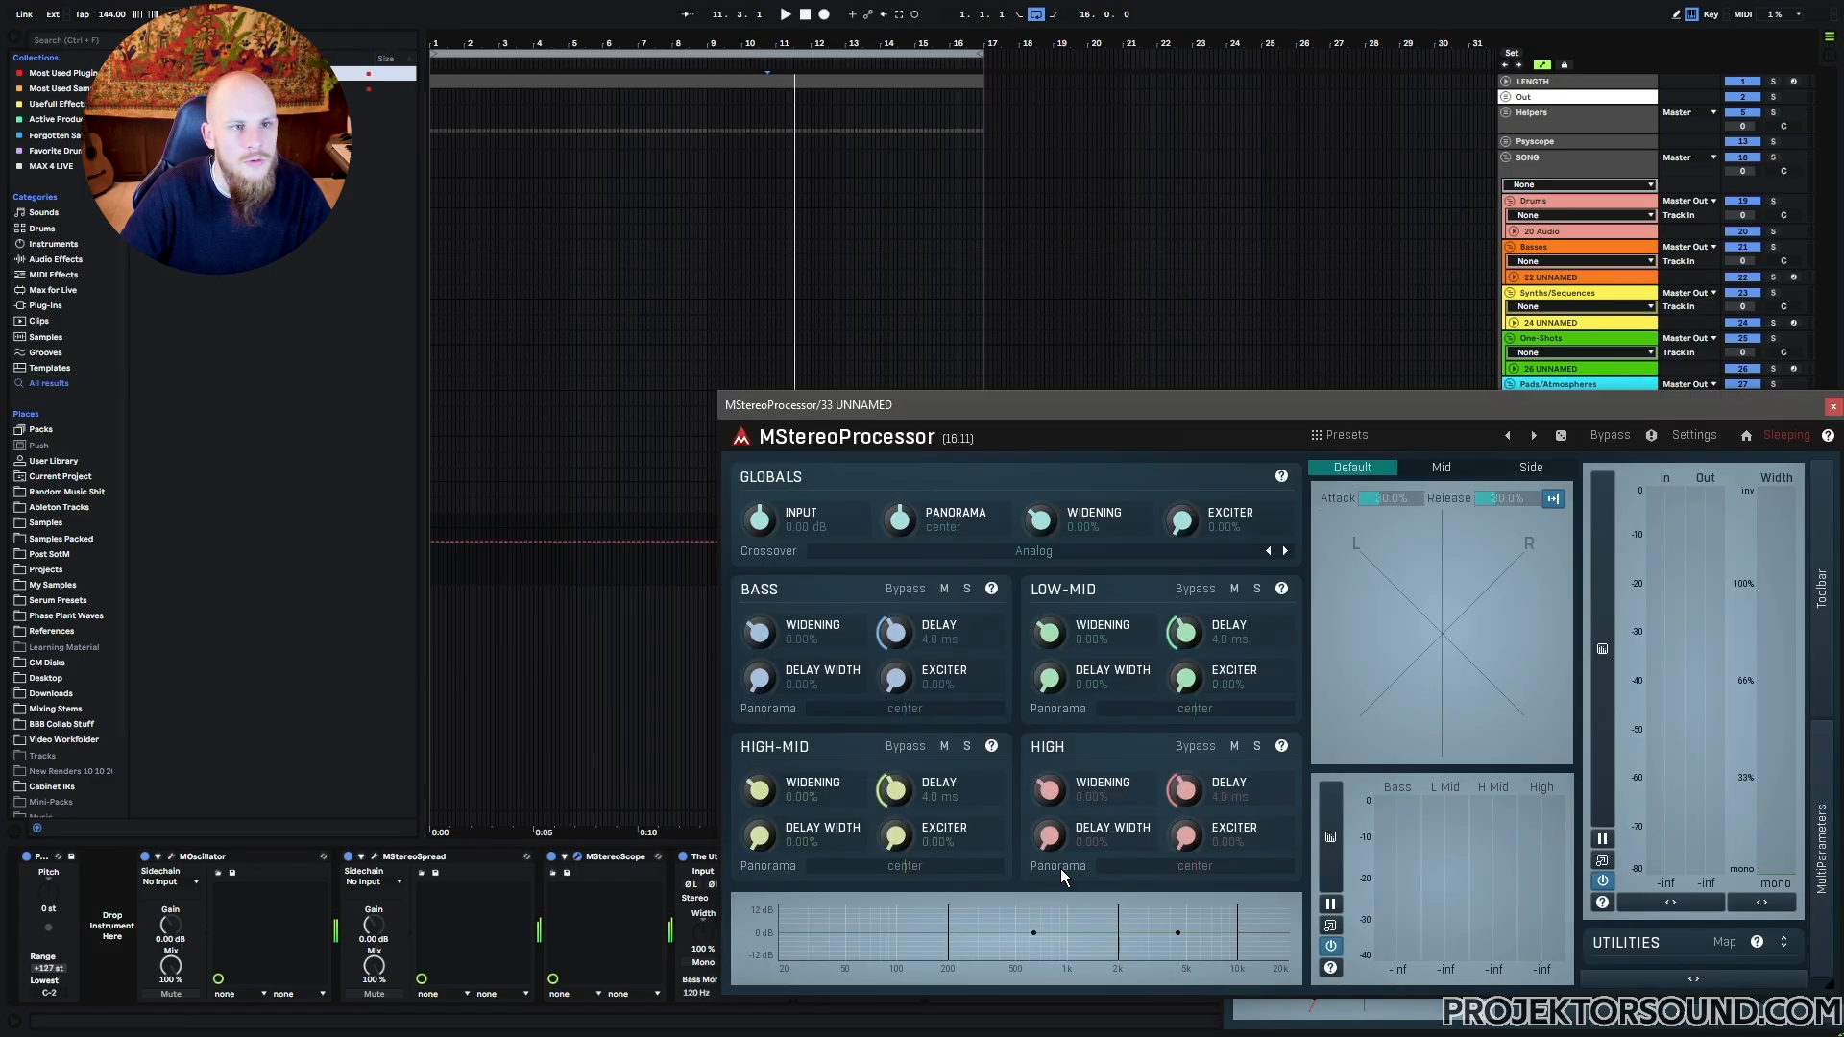
drag(1120, 406, 668, 2)
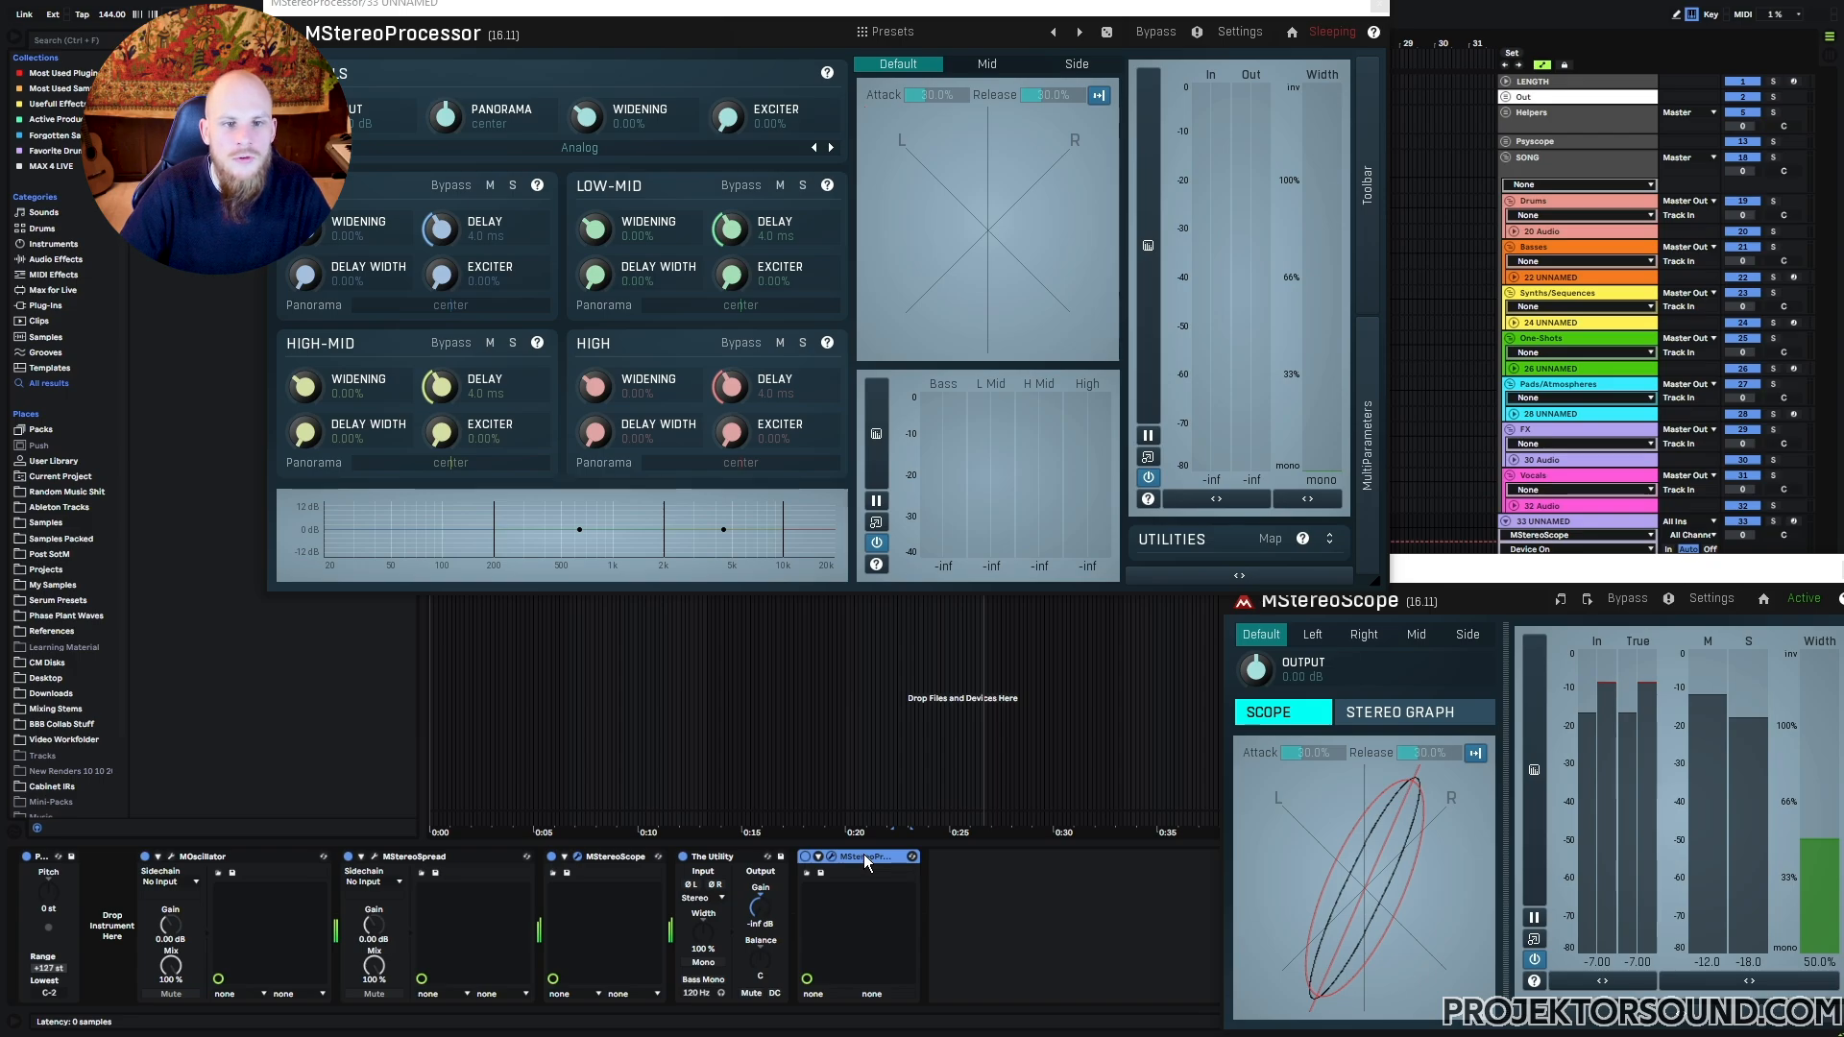
drag(863, 855, 566, 857)
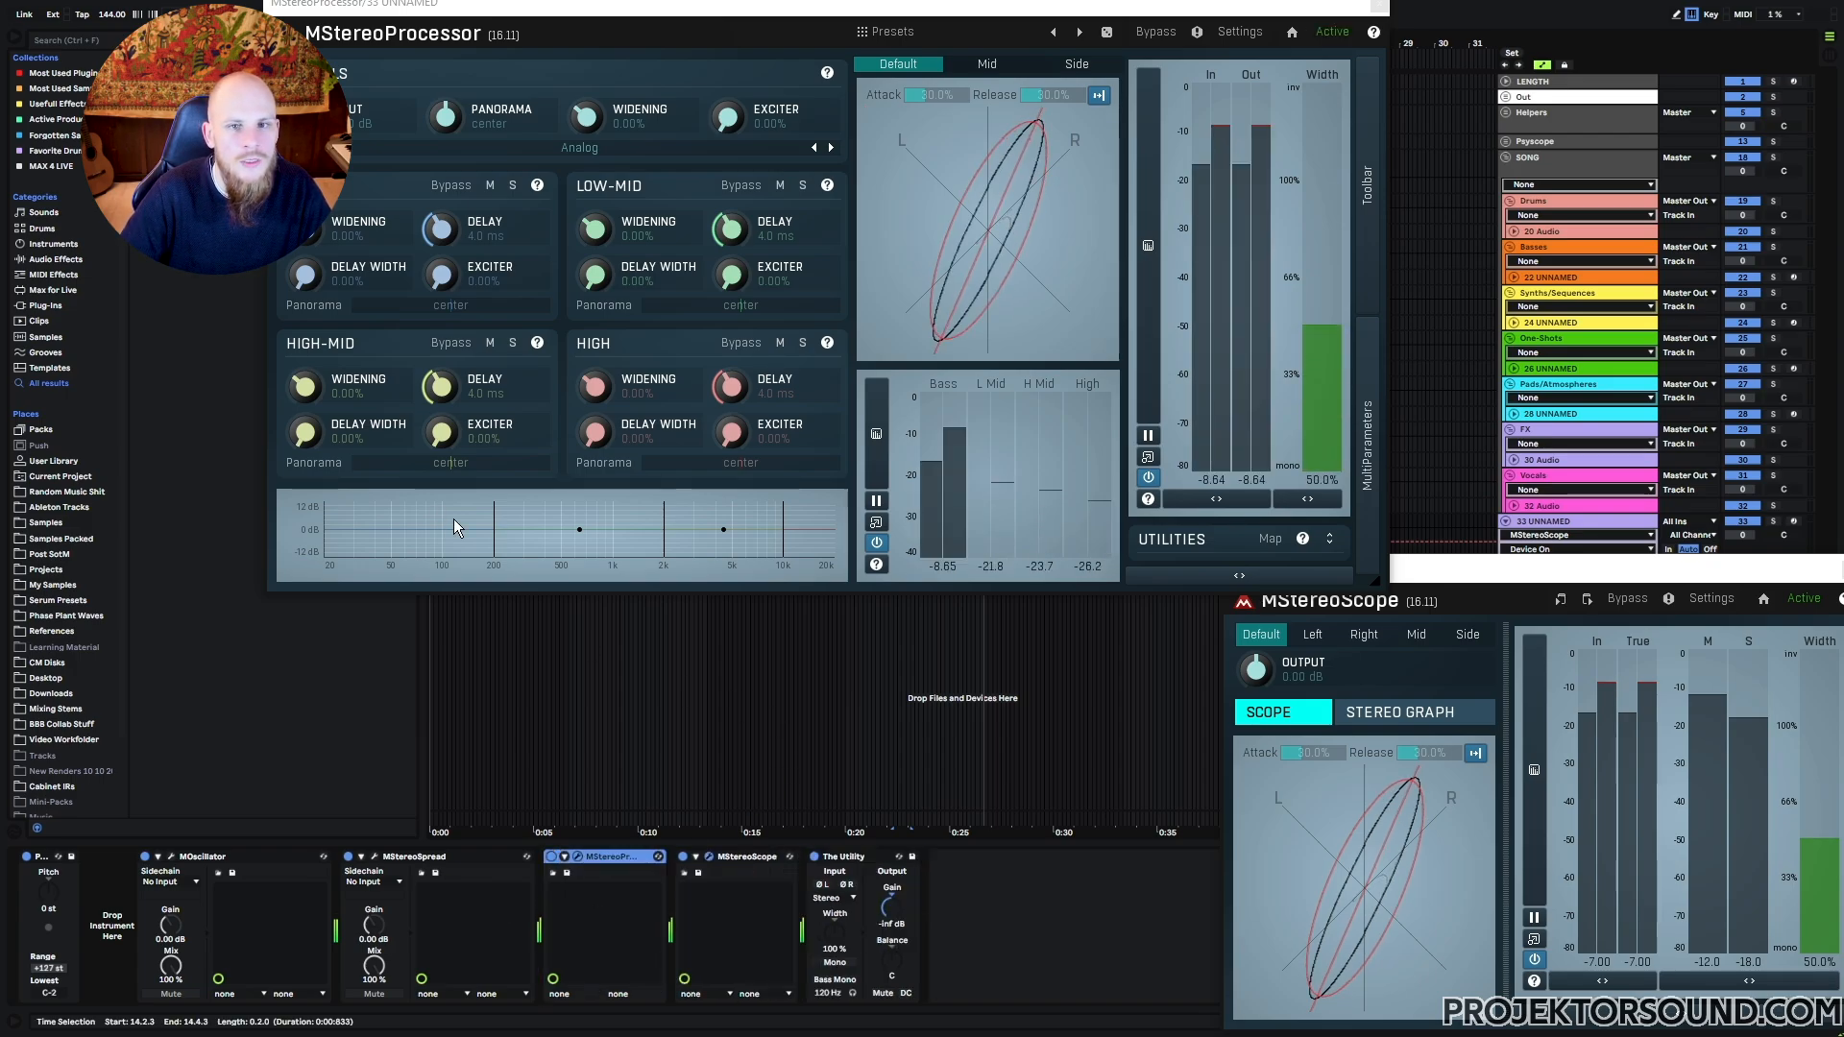
Set the Bass band's widening to Mono in MStereoProcessor and close its window.
drag(306, 229, 479, 501)
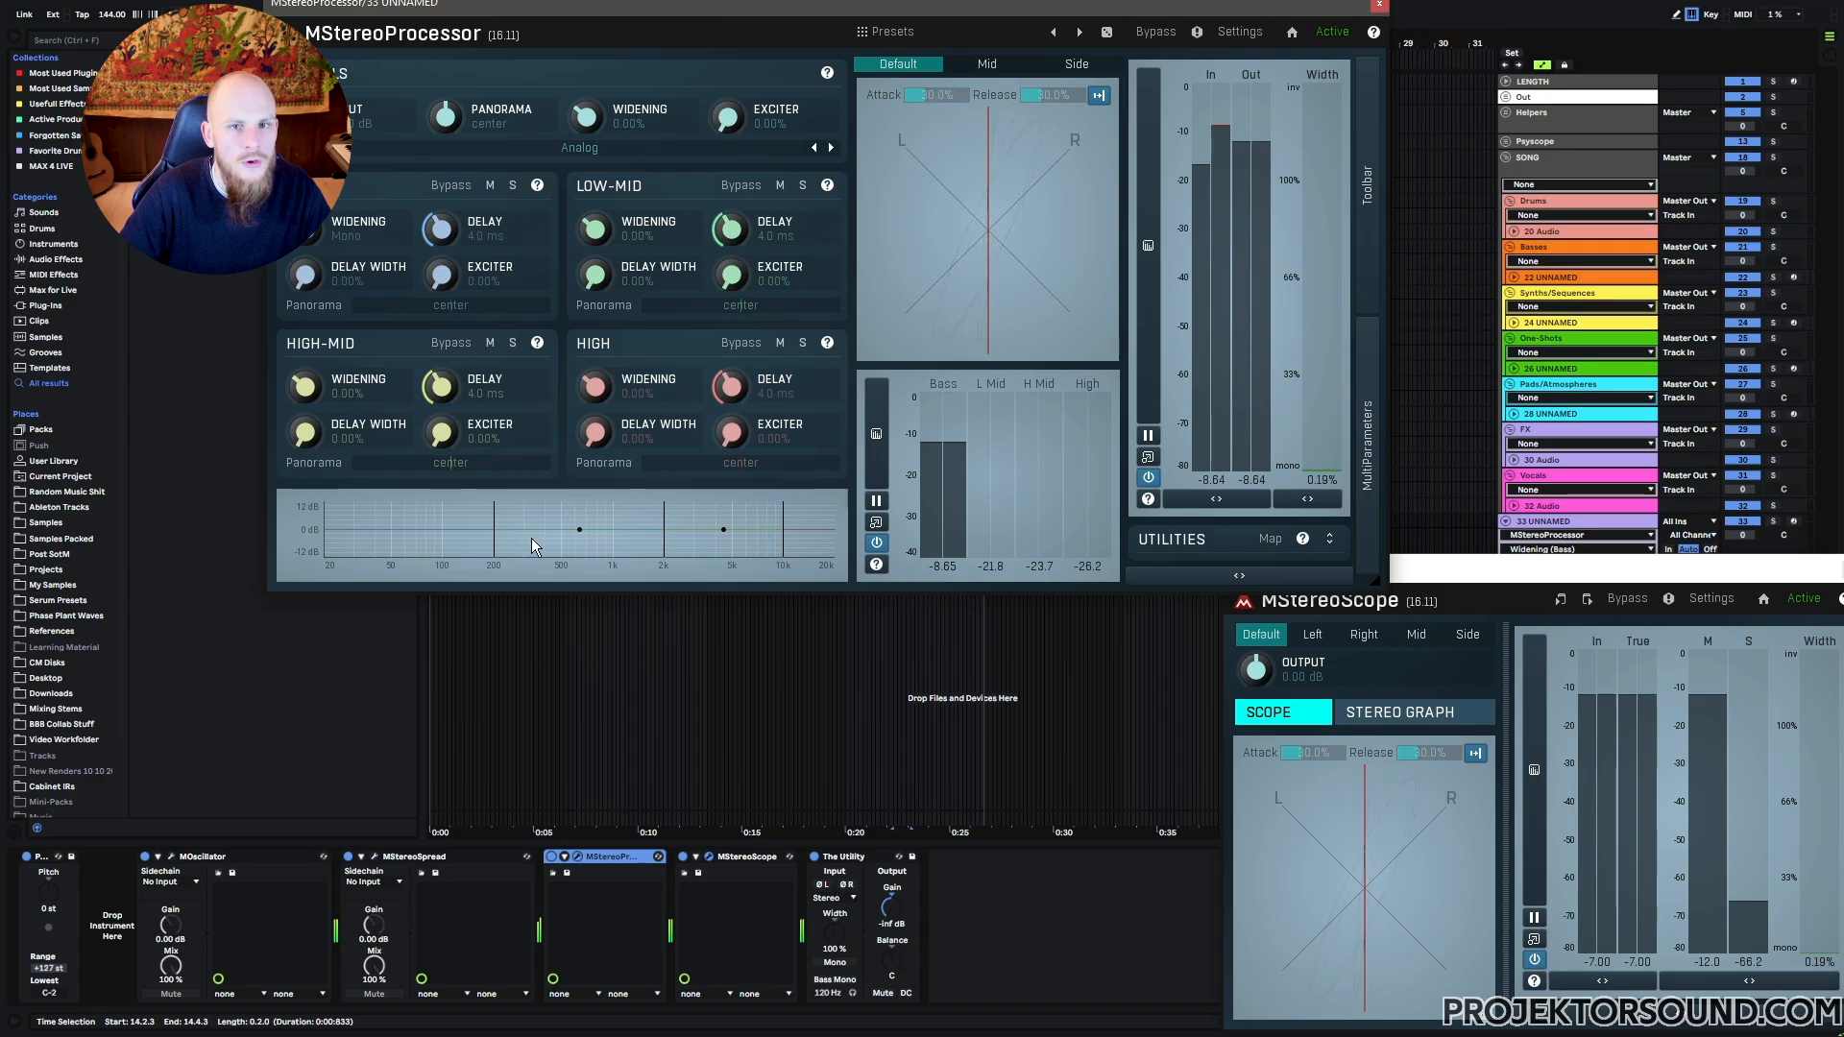
mouse_move(495, 540)
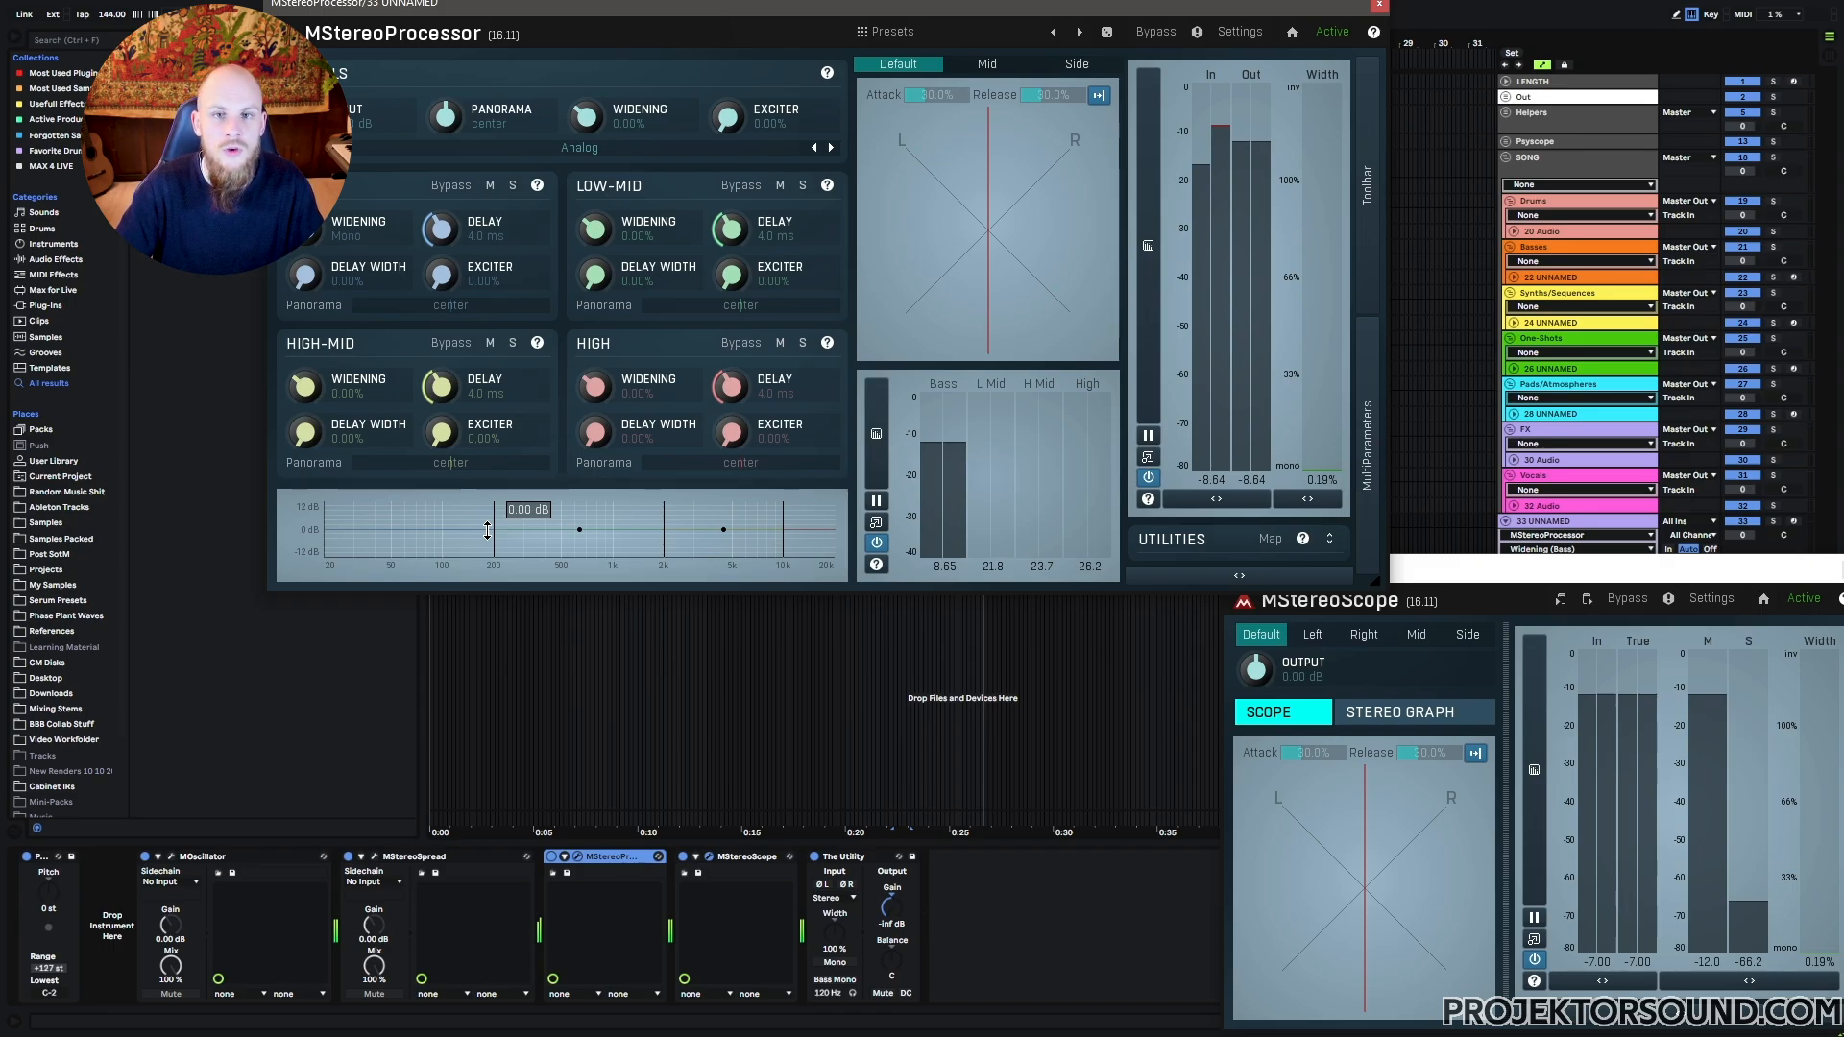
click(1381, 6)
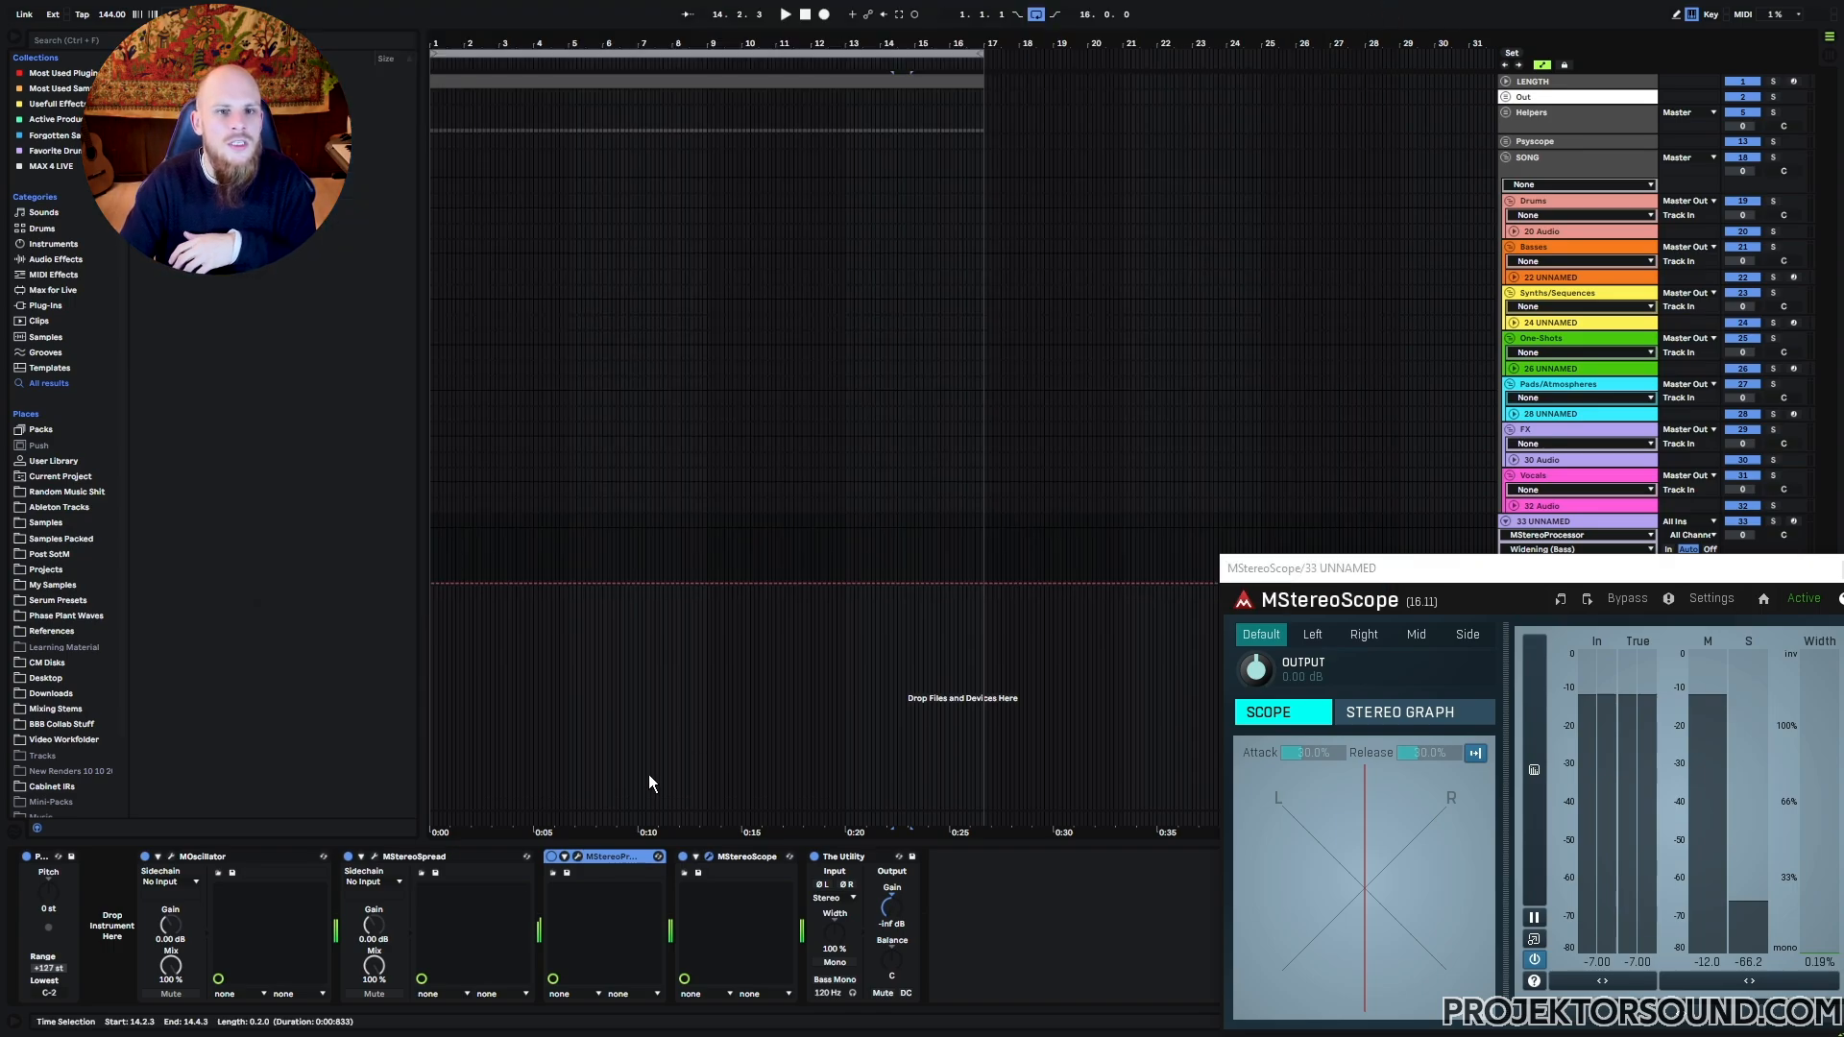
Reopen MStereoSpread and sweep the spectral generator's minimum frequency, returning it to 20 Hz, to compare the scopes.
click(375, 856)
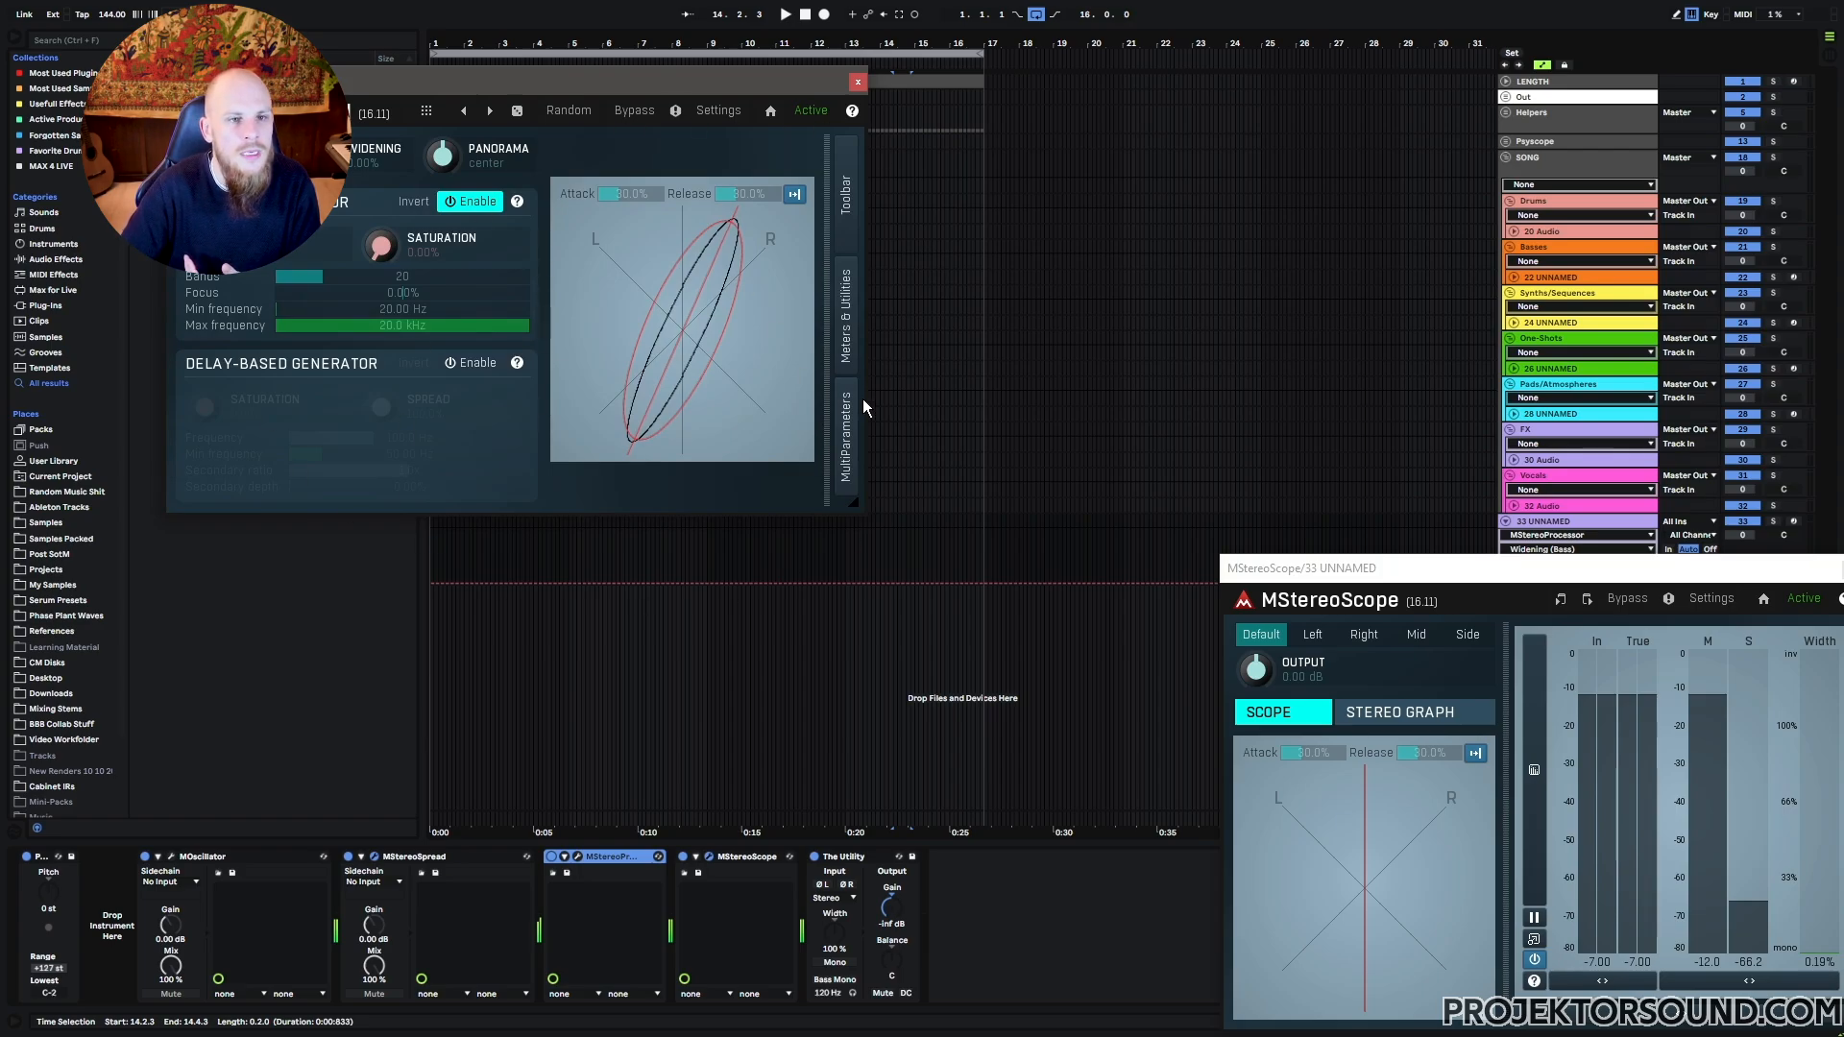
drag(395, 314, 424, 495)
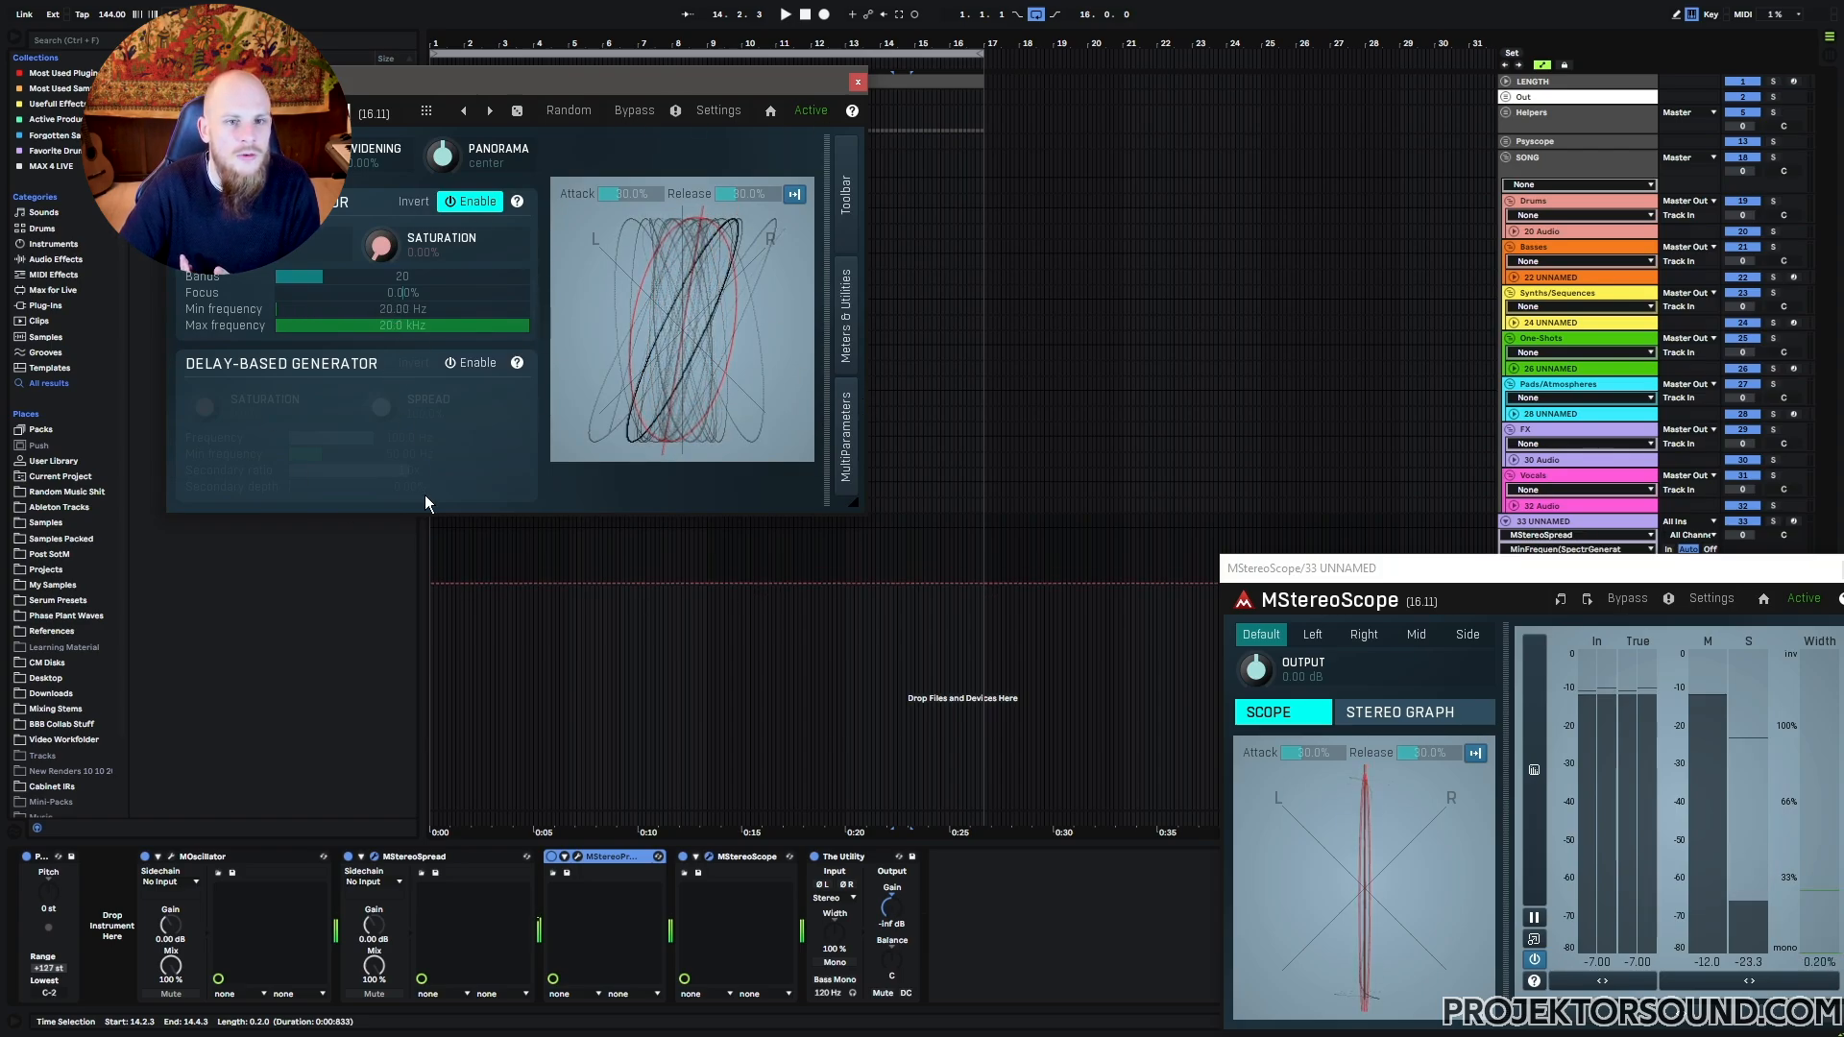